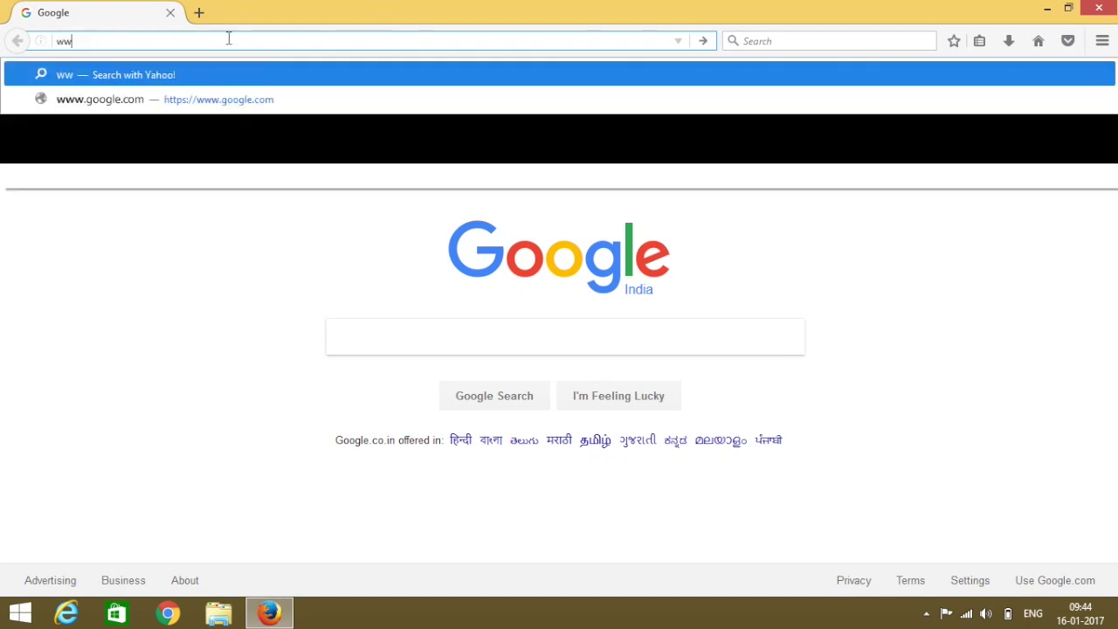
{"action": "type", "text": "om/trylabview"}
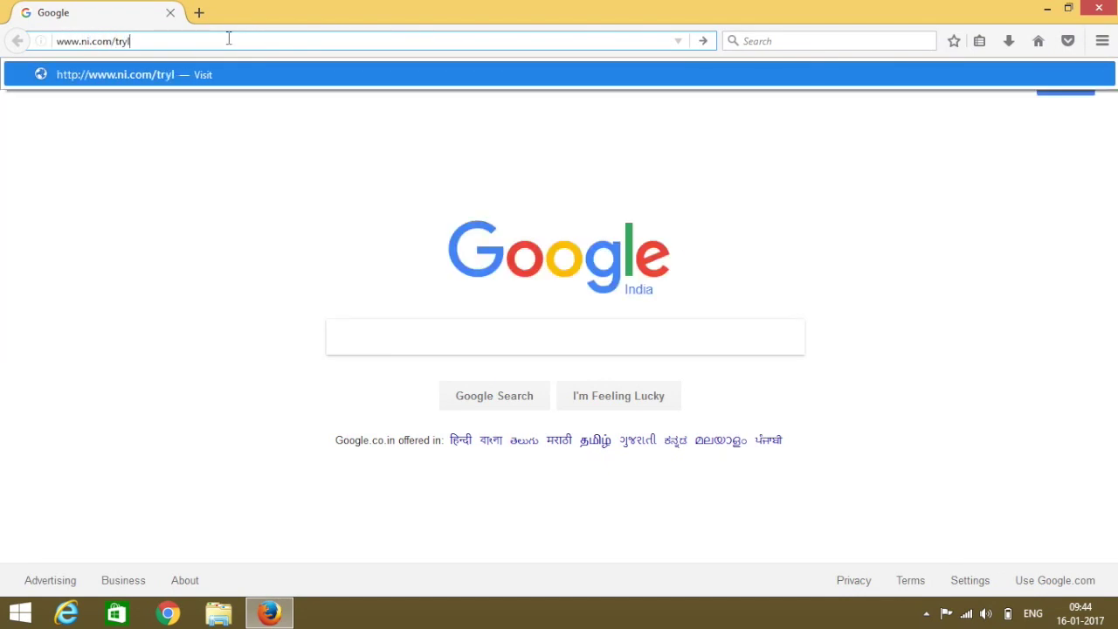
{"action": "key", "text": "Return"}
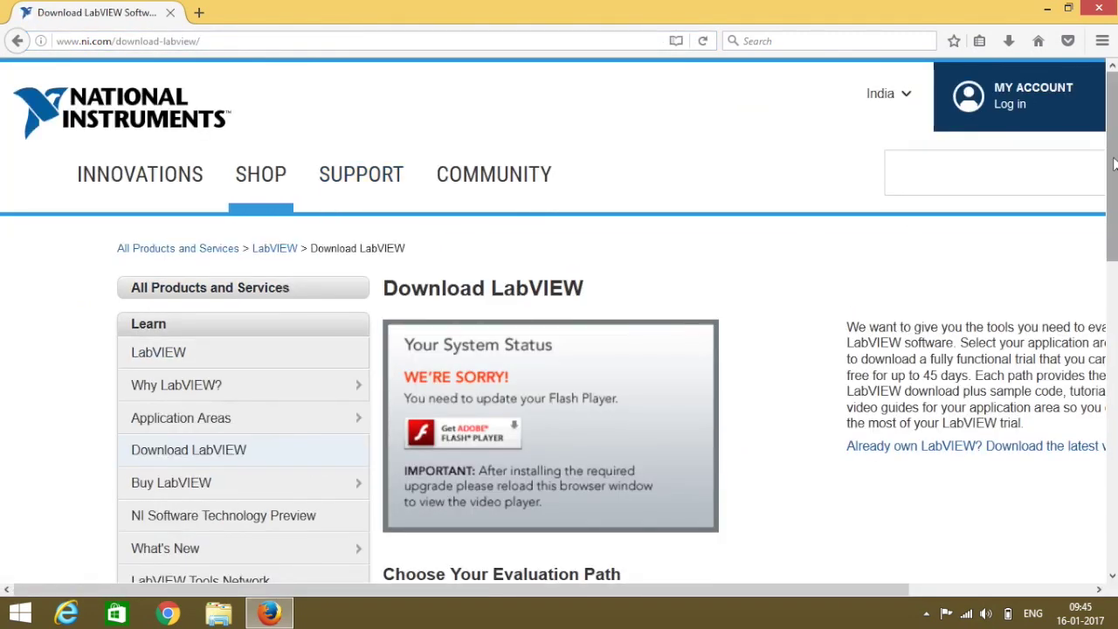
Scroll to Choose Your Evaluation Path and take the Students and Educators path to the sign-up form.
{"action": "left_click_drag", "start_coordinate": [1114, 163], "coordinate": [1115, 306]}
{"action": "left_click_drag", "start_coordinate": [809, 594], "coordinate": [996, 593]}
{"action": "left_click", "coordinate": [914, 466]}
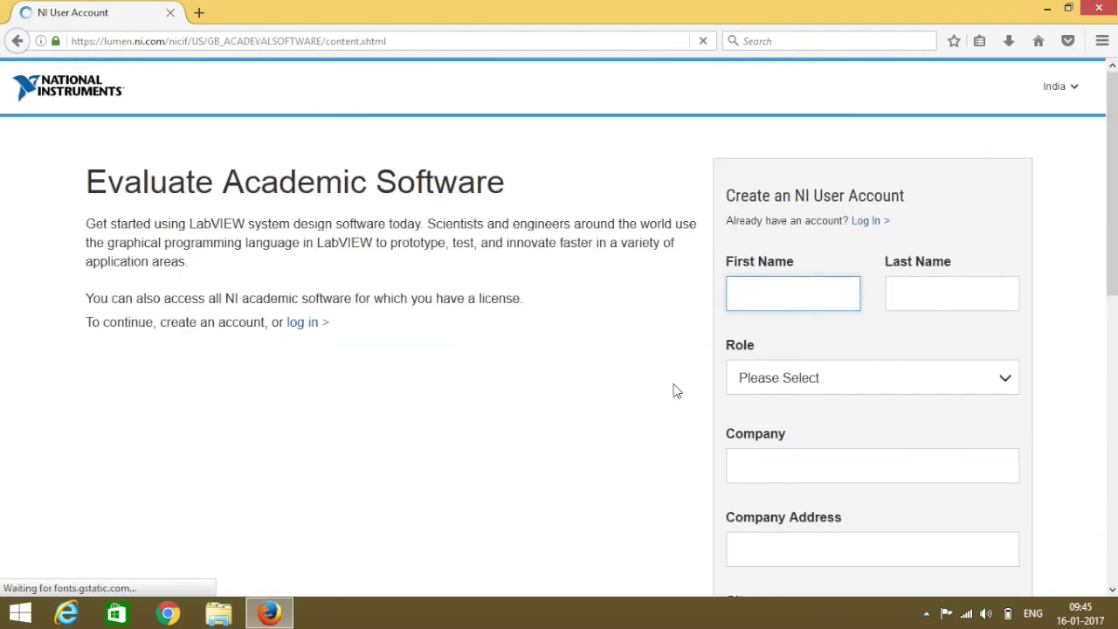
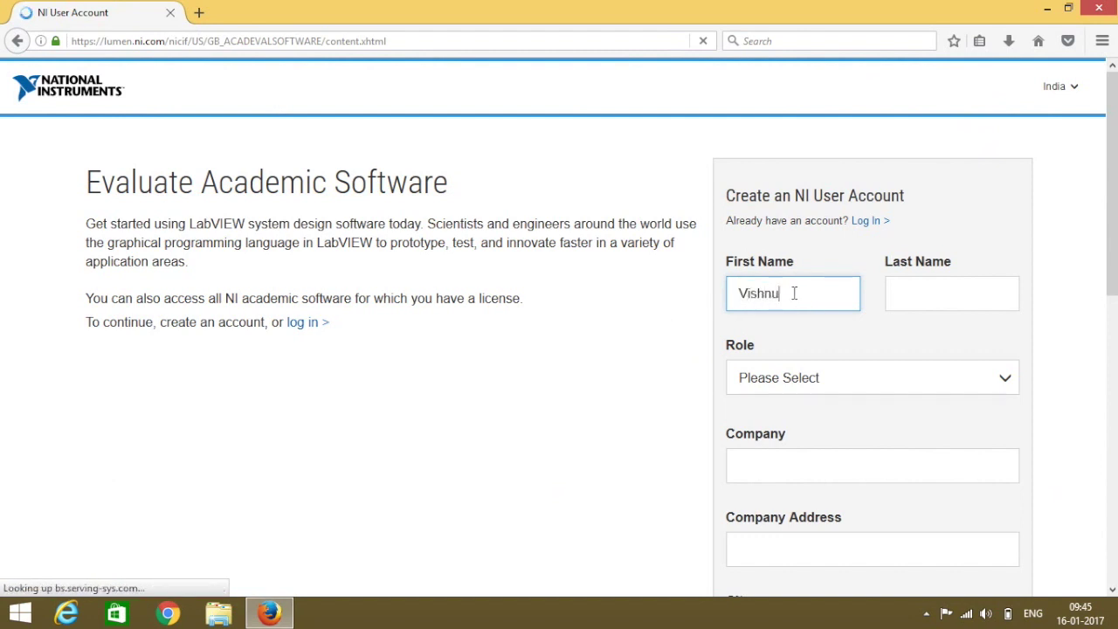
Enter the user's first and last name and set the role to Student.
{"action": "key", "text": "Tab"}
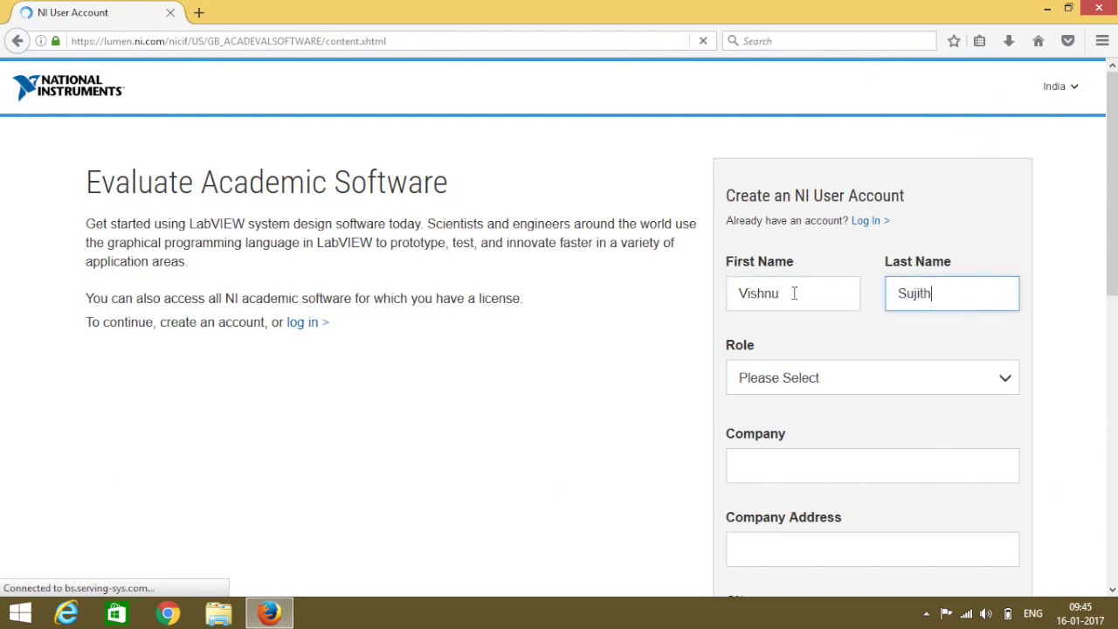
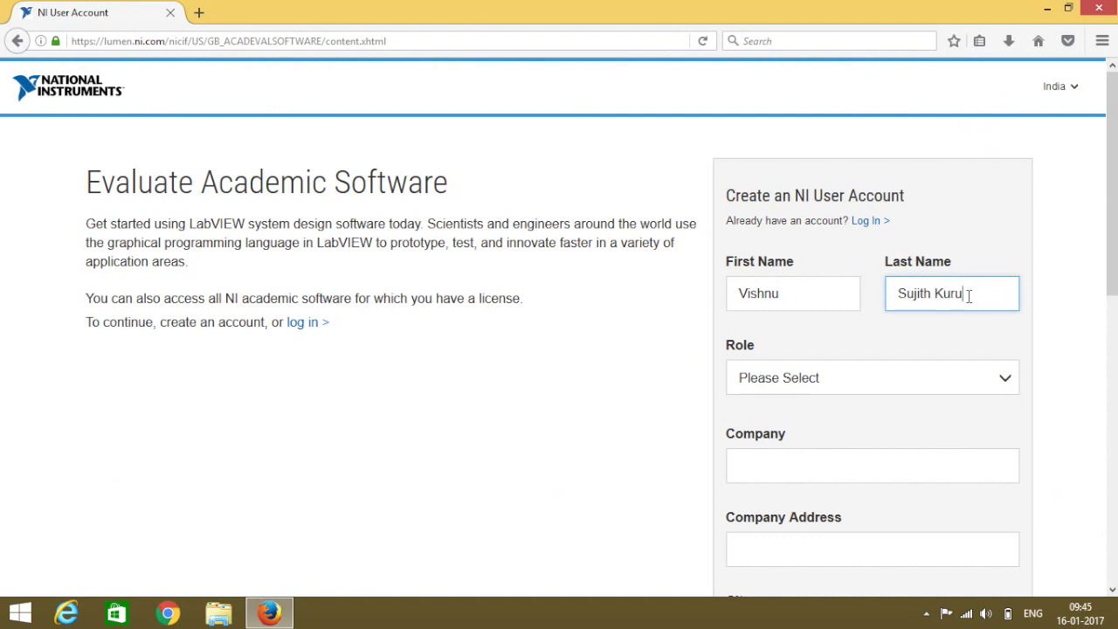
{"action": "key", "text": "Tab"}
{"action": "key", "text": "s"}
{"action": "scroll", "coordinate": [938, 167], "scroll_direction": "down", "scroll_amount": 2}
{"action": "left_click", "coordinate": [939, 167]}
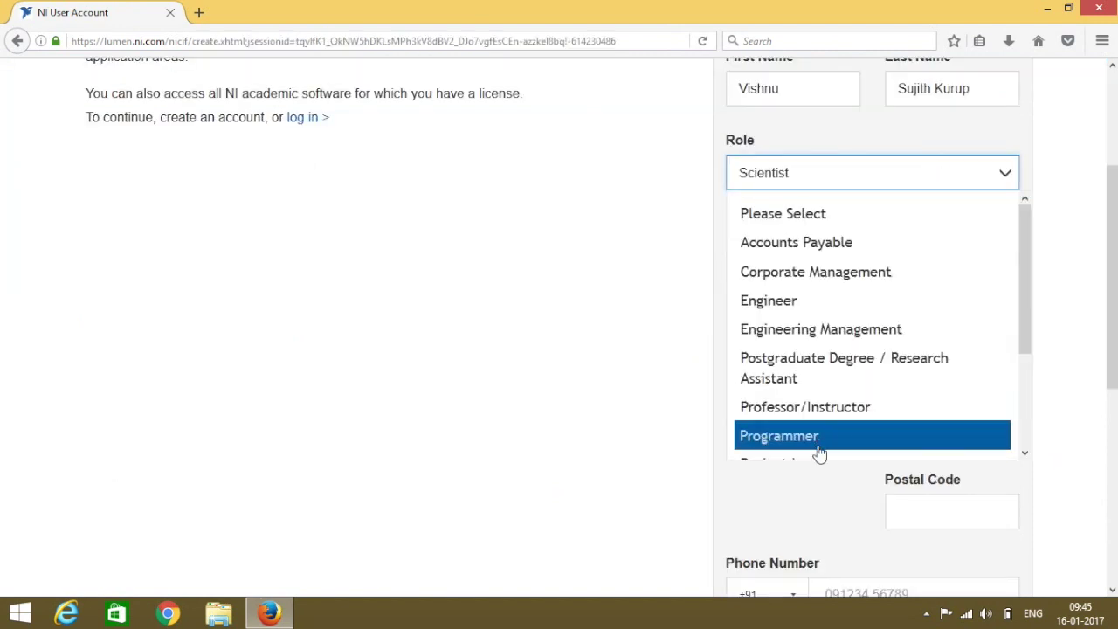
{"action": "scroll", "coordinate": [818, 450], "scroll_direction": "down", "scroll_amount": 3}
{"action": "left_click", "coordinate": [805, 424]}
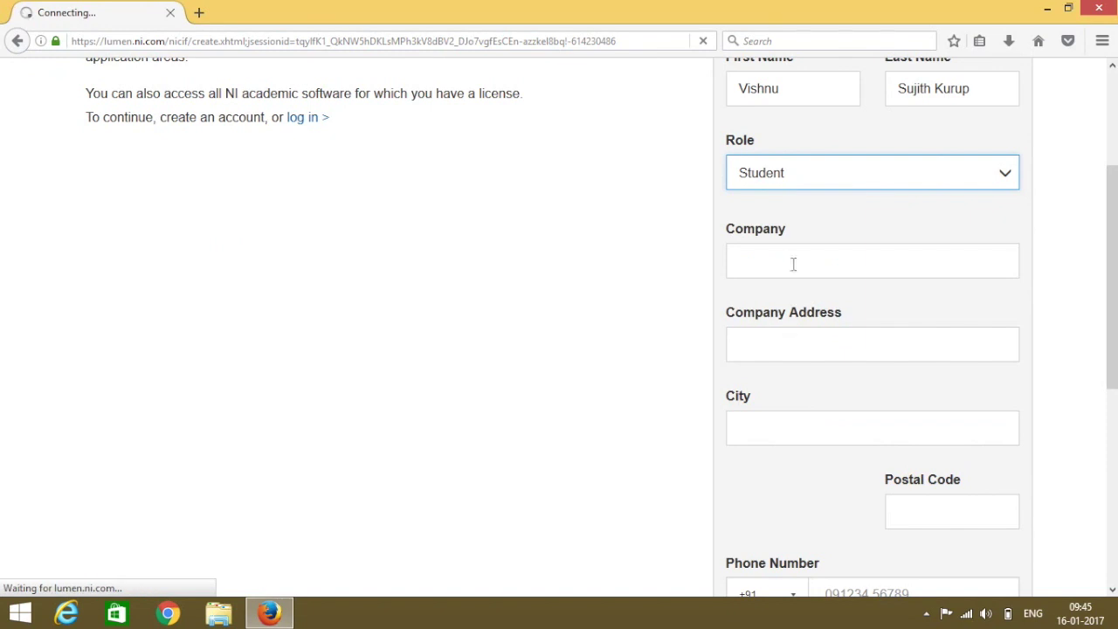
Fill in the school name, school street address, city and postal code.
{"action": "left_click", "coordinate": [781, 459]}
{"action": "type", "text": "St"}
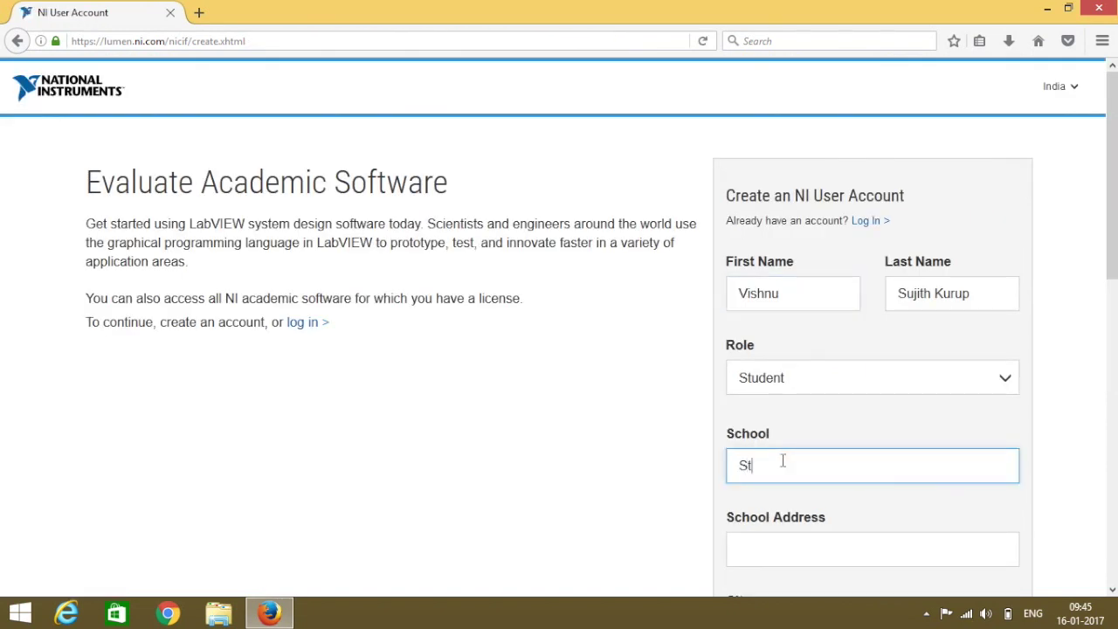
{"action": "type", "text": ". Joseph's Boys High School"}
{"action": "key", "text": "Tab"}
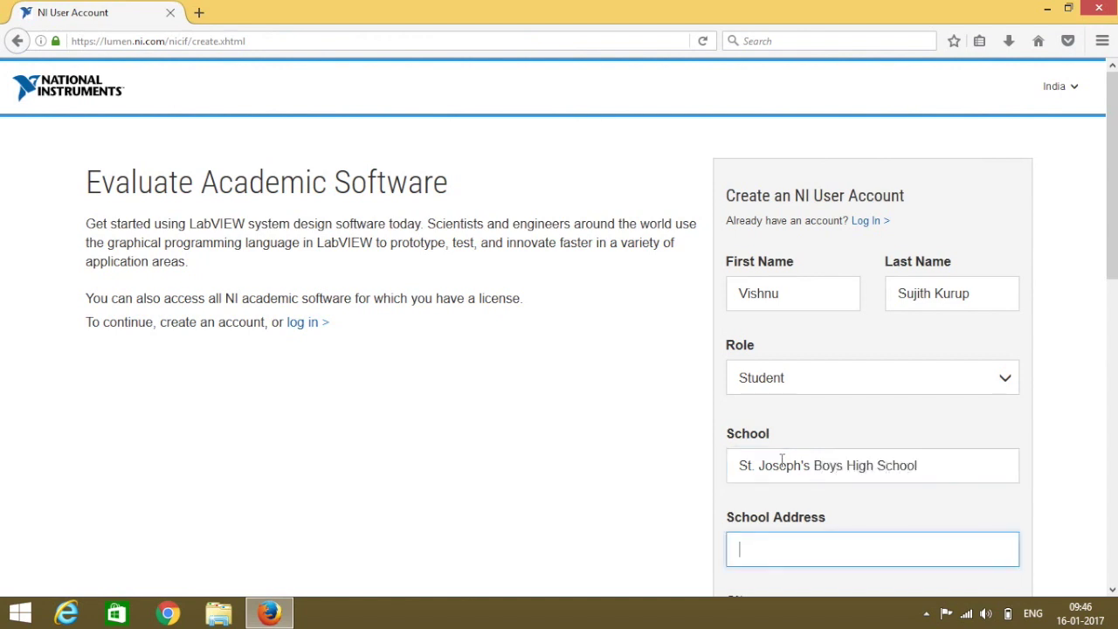
{"action": "type", "text": "Museum Road"}
{"action": "key", "text": "Tab"}
{"action": "type", "text": "Bangalor"}
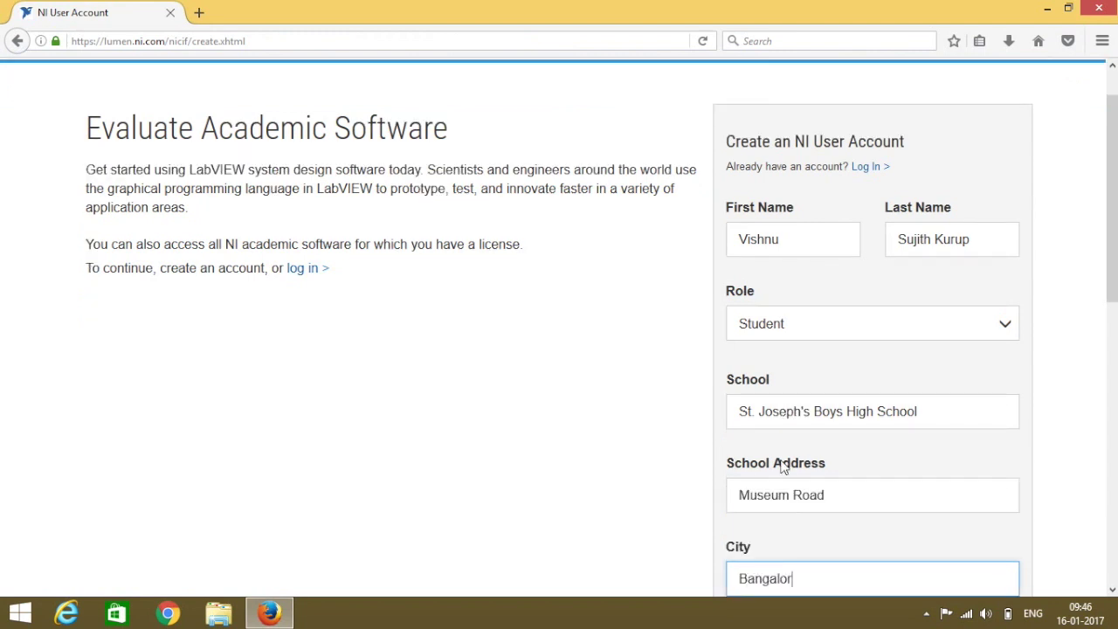
{"action": "key", "text": "Tab"}
{"action": "type", "text": "560025"}
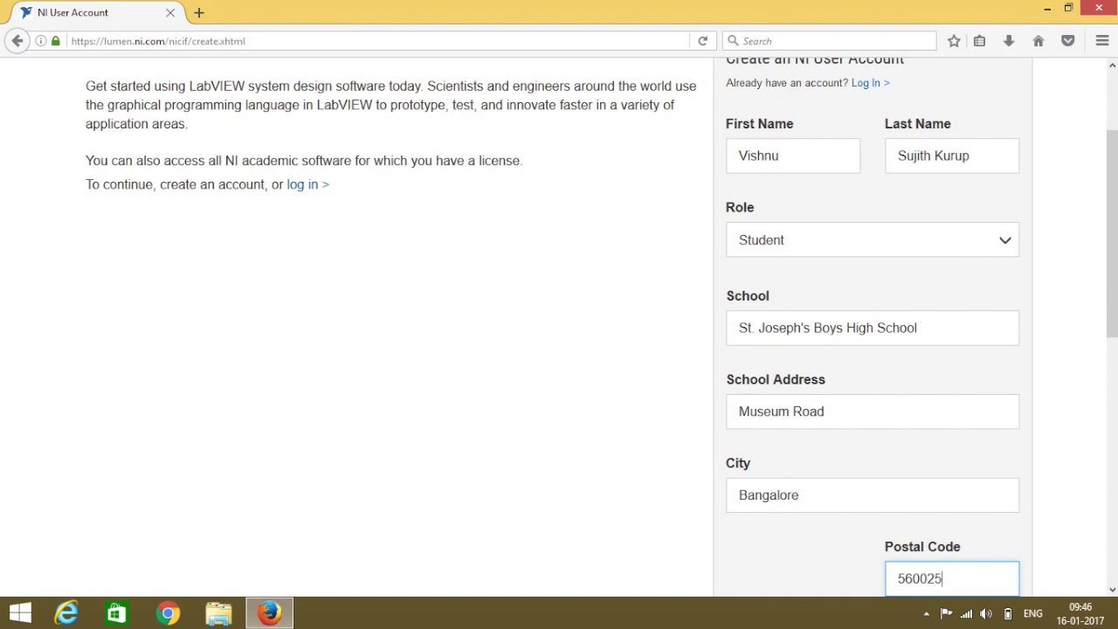
Set the graduation date to March 2018.
{"action": "left_click_drag", "start_coordinate": [1112, 281], "coordinate": [1112, 395]}
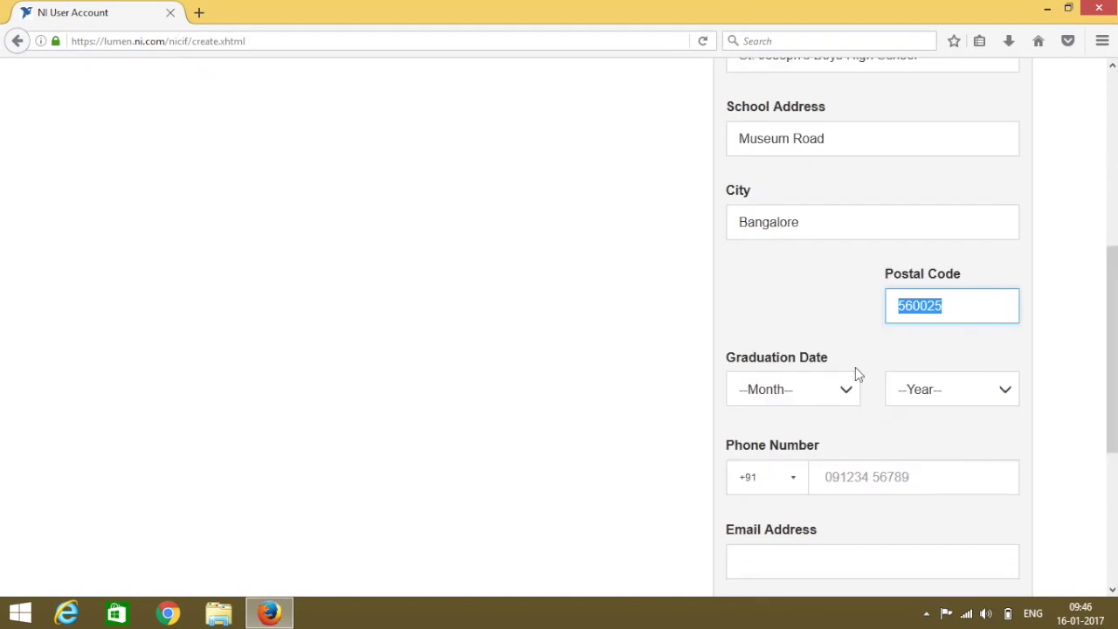
{"action": "left_click", "coordinate": [846, 389]}
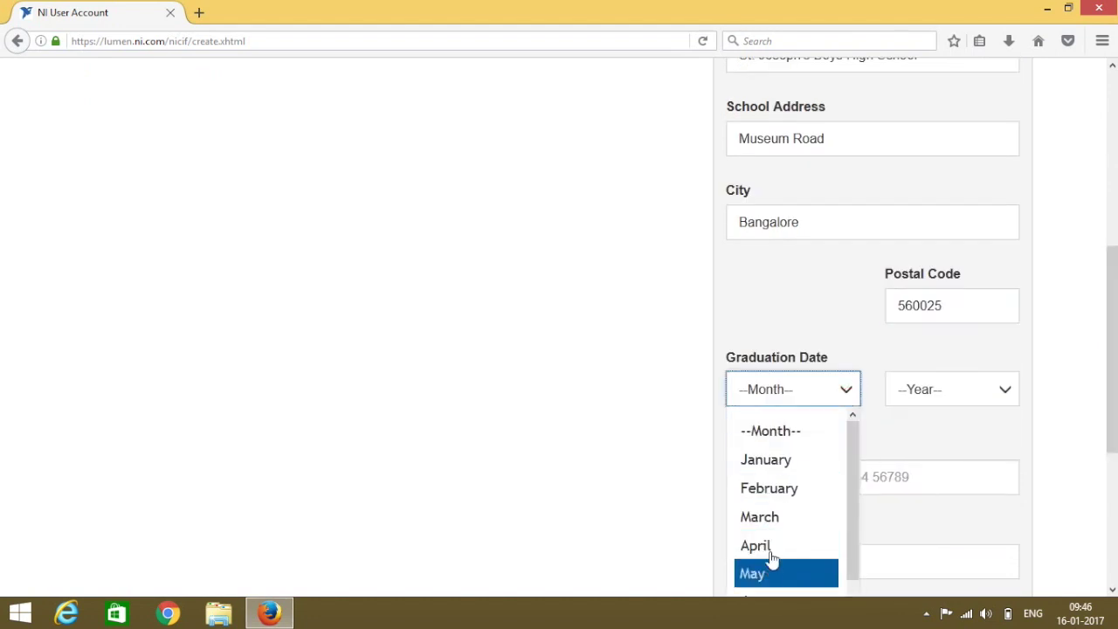
{"action": "left_click", "coordinate": [771, 518]}
{"action": "left_click", "coordinate": [942, 389]}
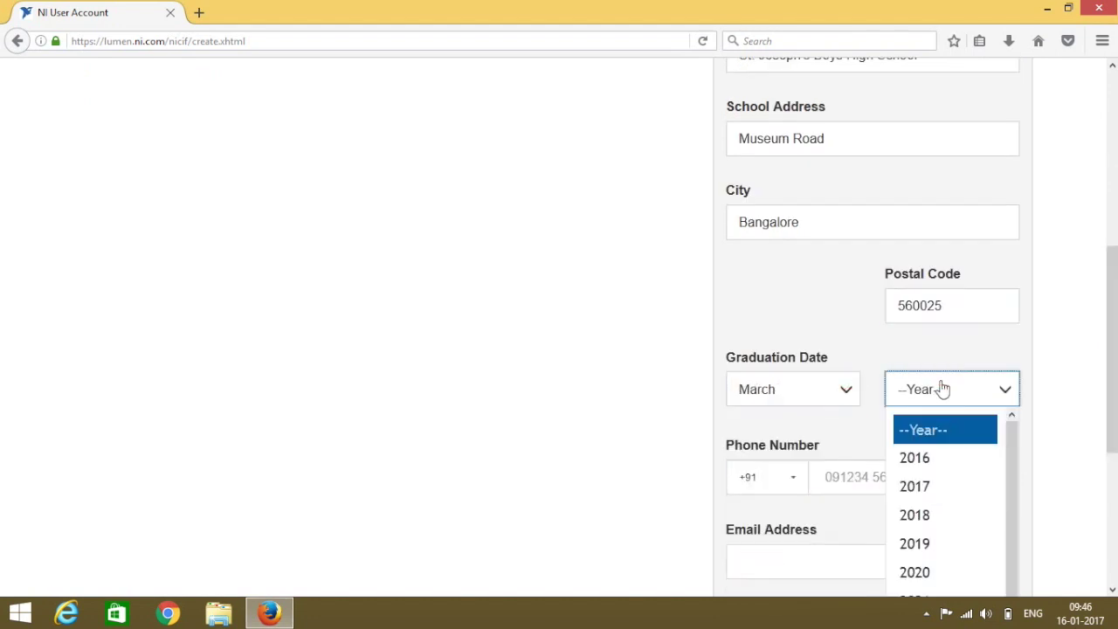
{"action": "left_click", "coordinate": [921, 515]}
Enter the user's phone number, e-mail address and account password, then create the account.
{"action": "left_click_drag", "start_coordinate": [1113, 306], "coordinate": [1109, 413]}
{"action": "left_click", "coordinate": [885, 219]}
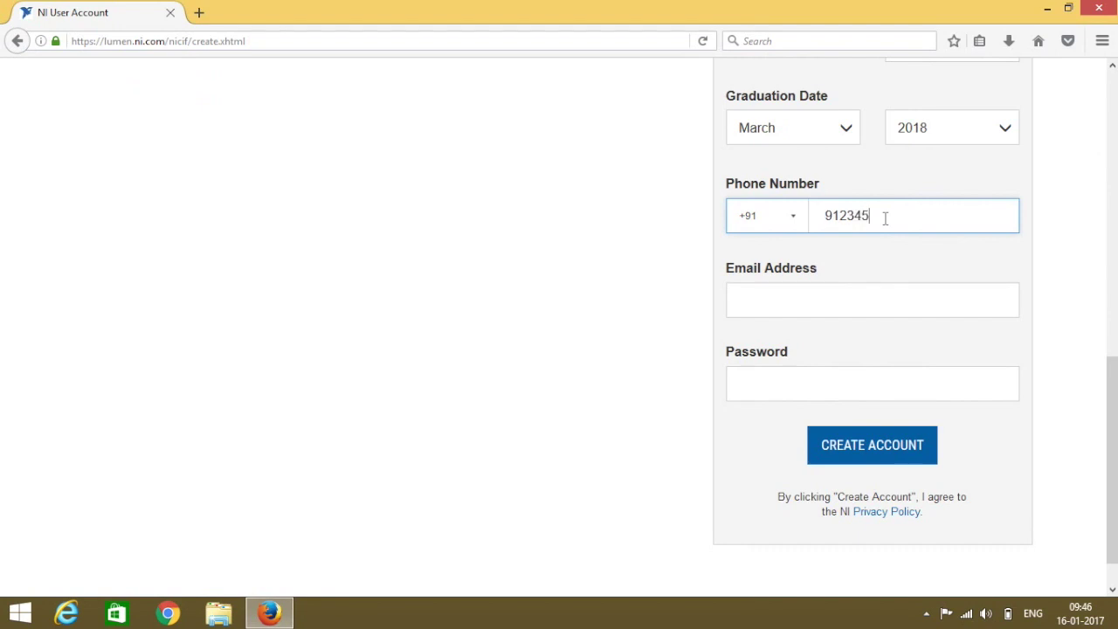
{"action": "left_click", "coordinate": [802, 309]}
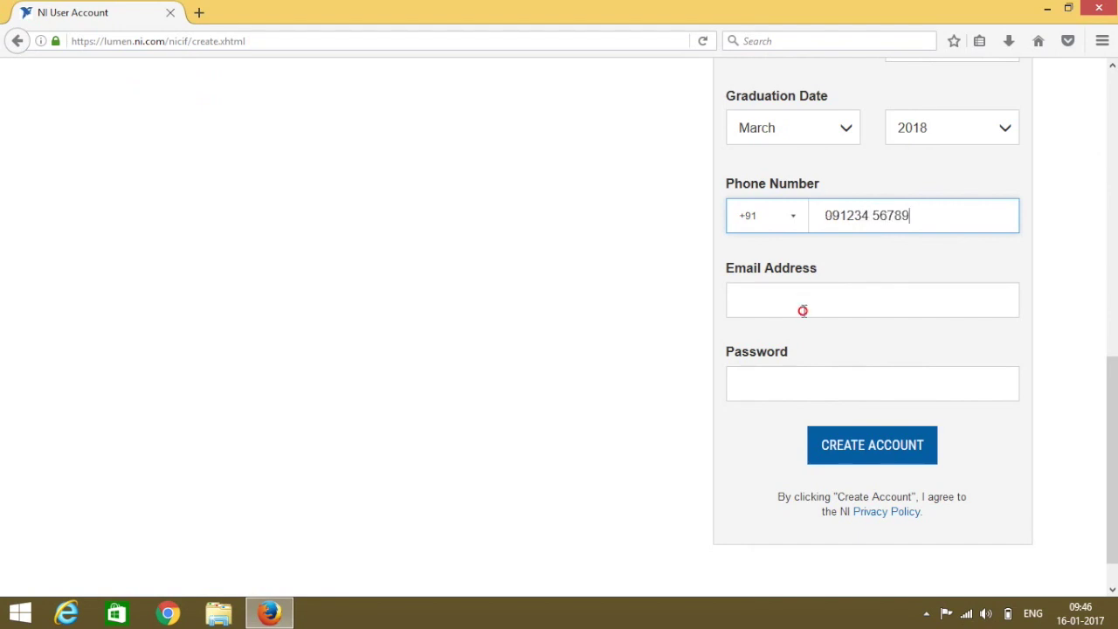
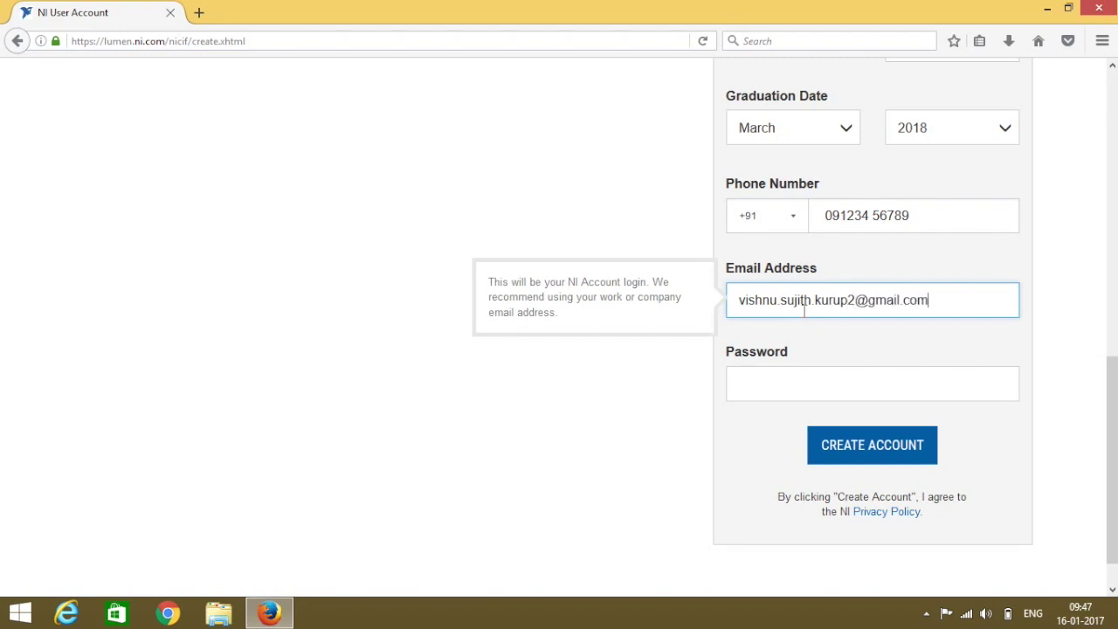
{"action": "key", "text": "Tab"}
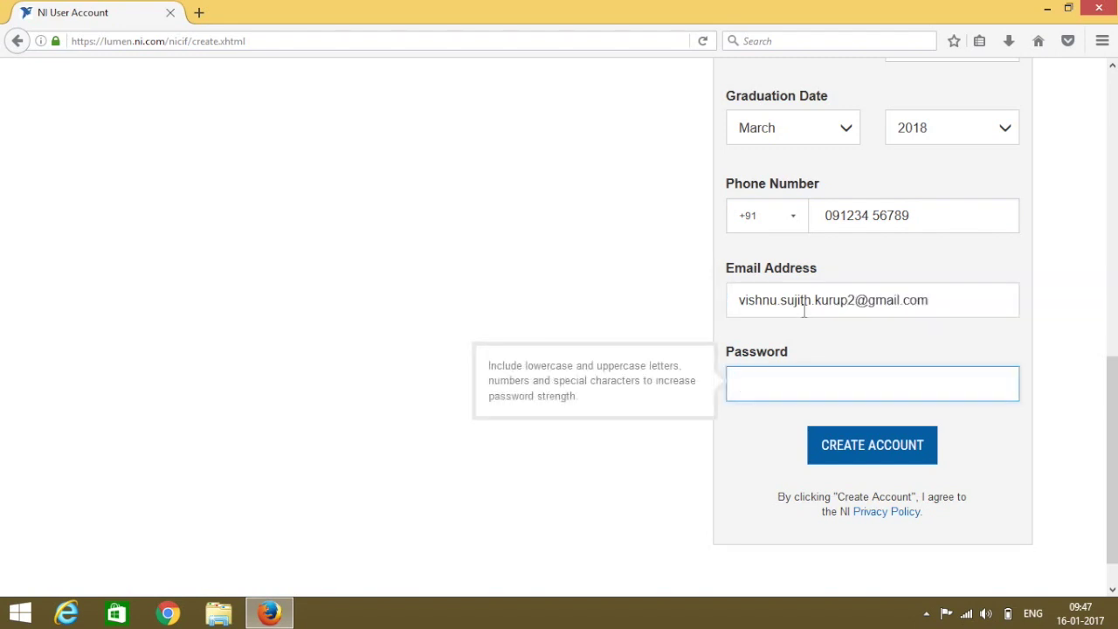
{"action": "type", "text": "******"}
{"action": "left_click", "coordinate": [837, 447]}
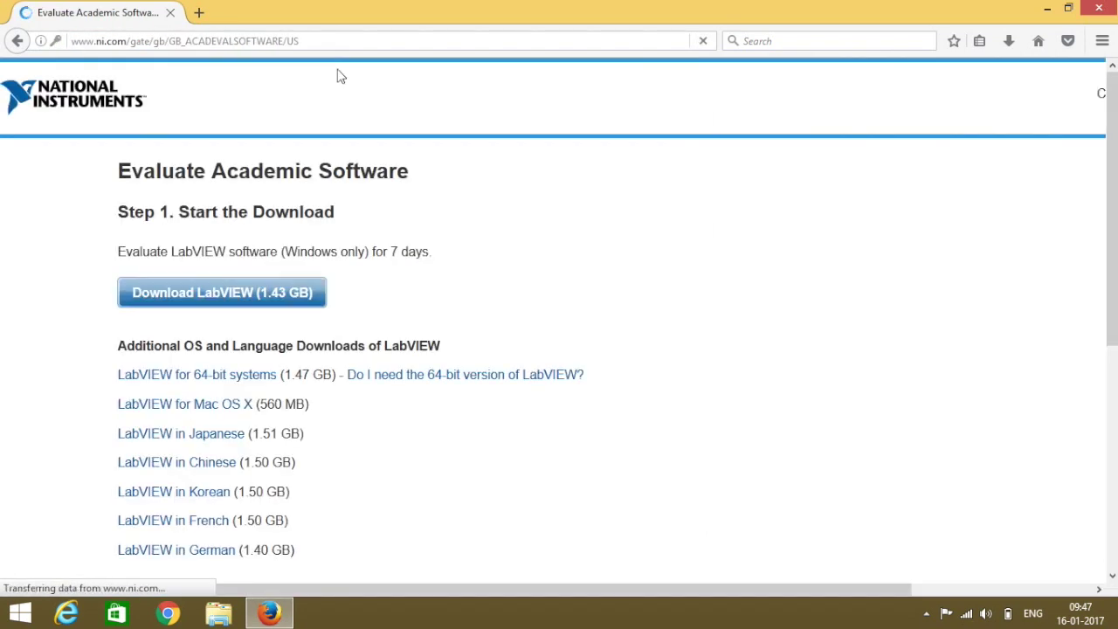
Start the 1.43 GB LabVIEW download and choose to save 2016LV-WinEng_downloader.exe.
{"action": "left_click", "coordinate": [220, 281]}
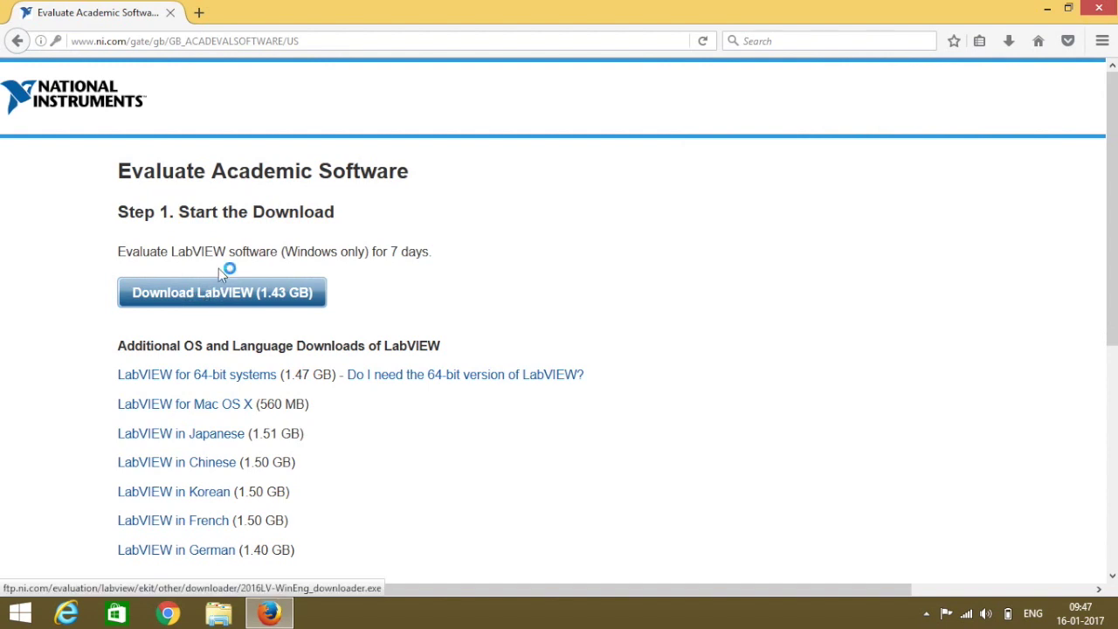
{"action": "left_click", "coordinate": [221, 292]}
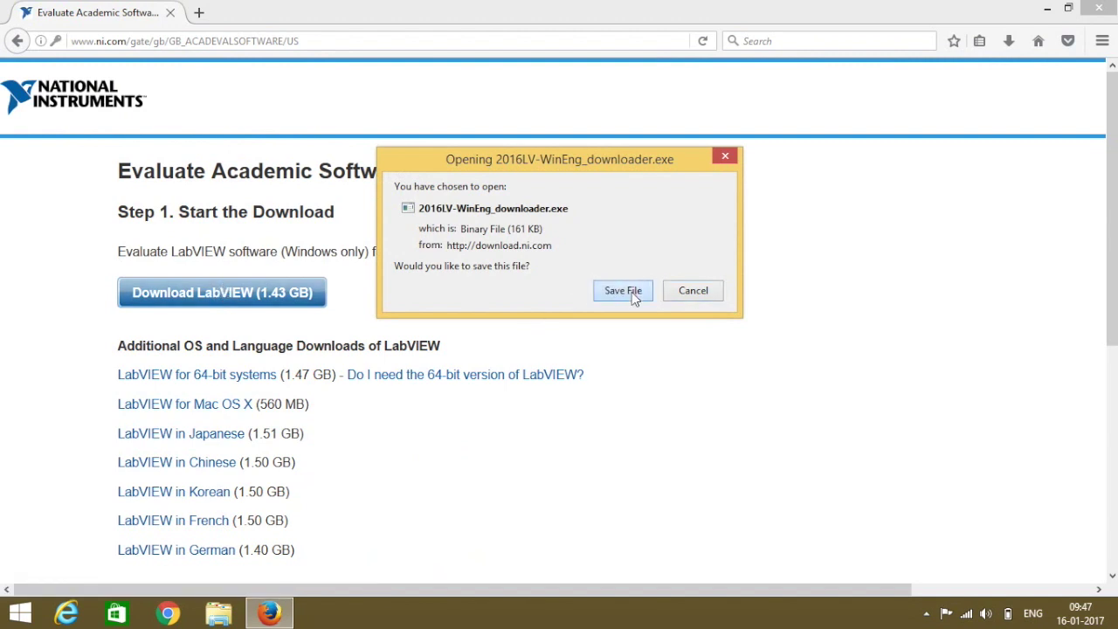
{"action": "left_click", "coordinate": [631, 291]}
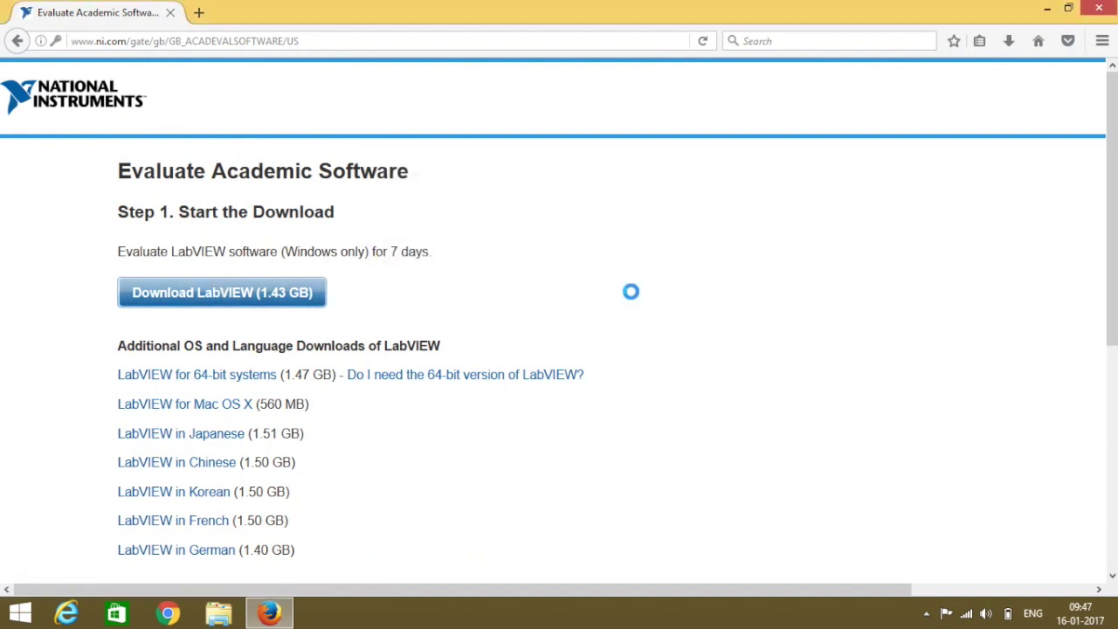
Create a LabVIEW Downloads folder on the Desktop and save the downloader into it.
{"action": "left_click", "coordinate": [66, 115]}
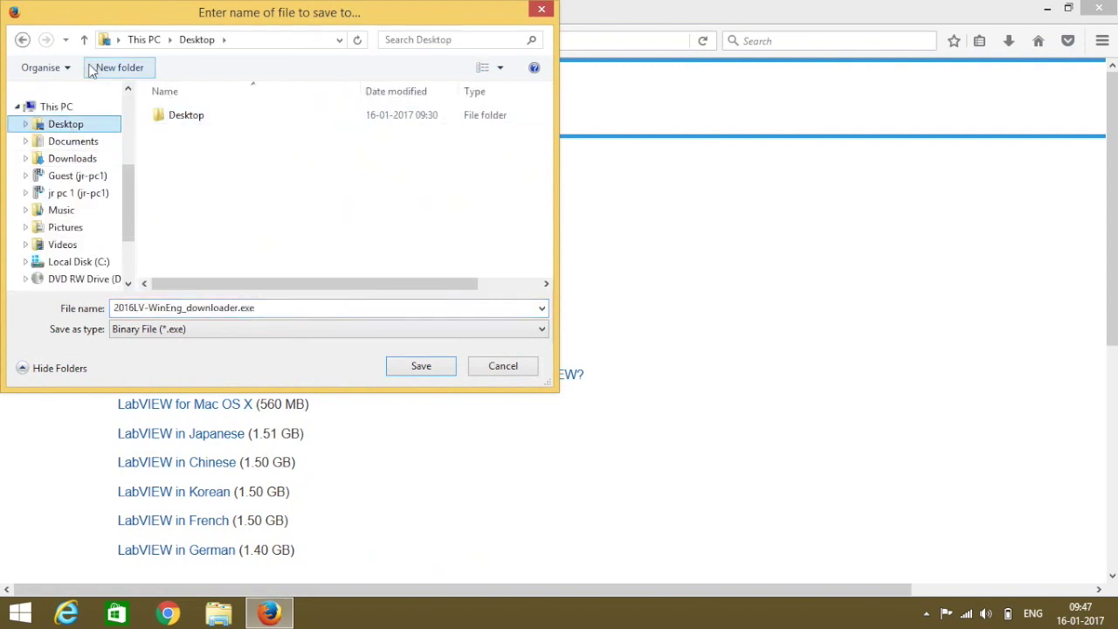
{"action": "left_click", "coordinate": [118, 74]}
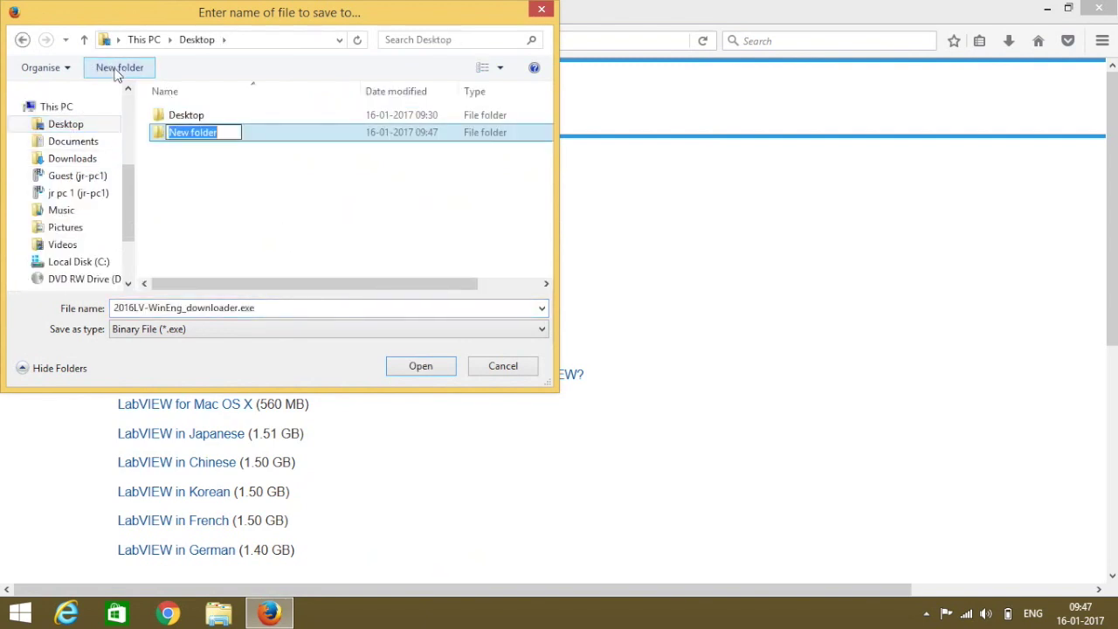
{"action": "type", "text": "LabVIEW Downloads"}
{"action": "key", "text": "Return"}
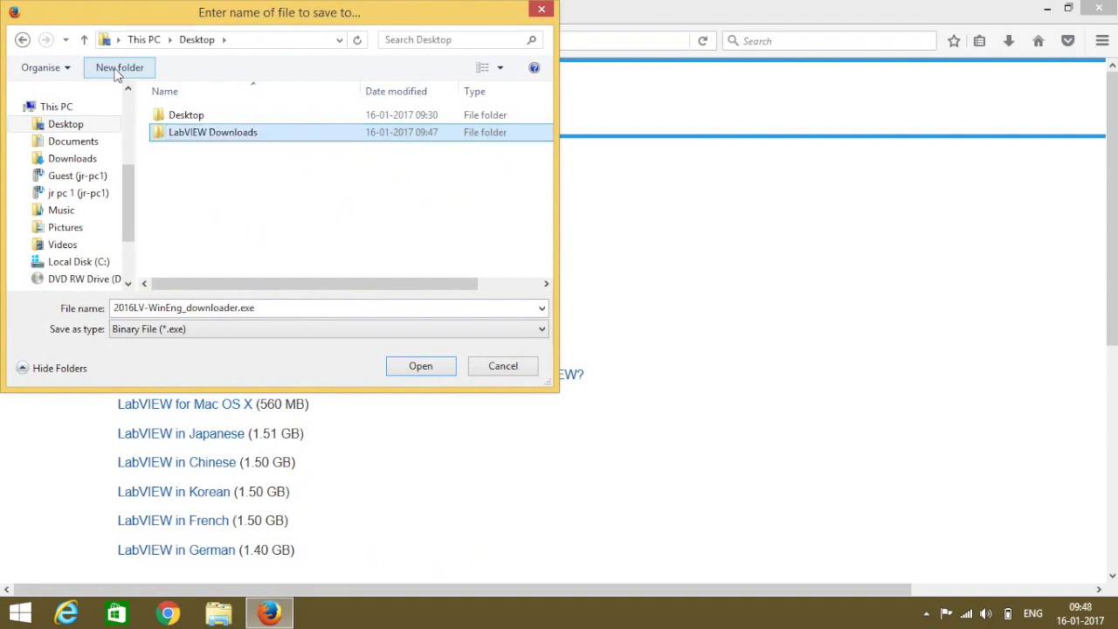
{"action": "left_click", "coordinate": [408, 364]}
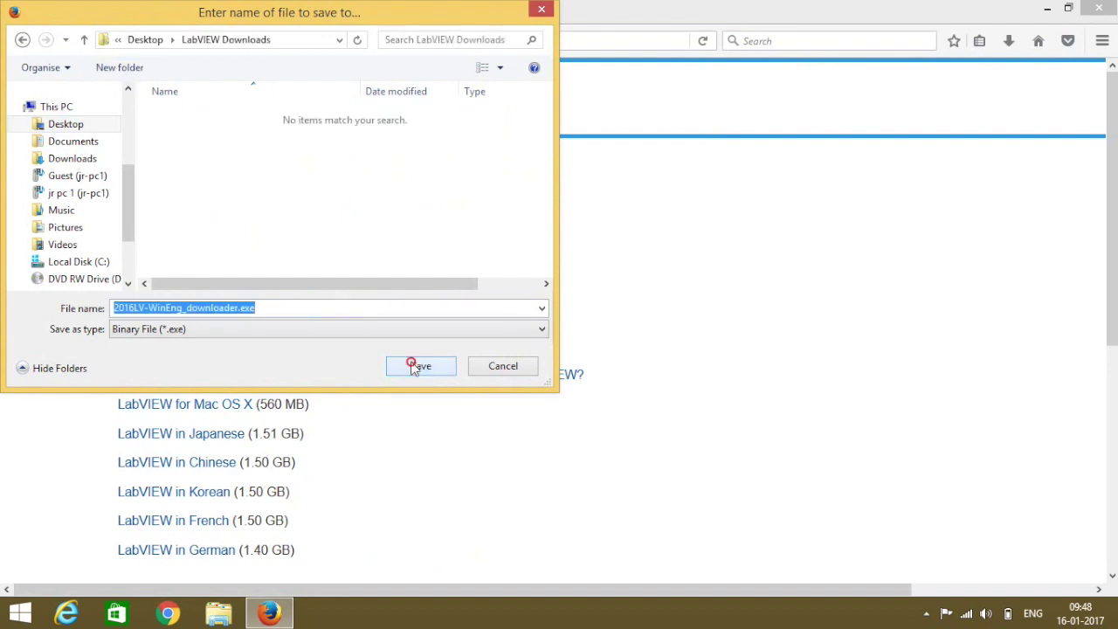
{"action": "left_click", "coordinate": [414, 365]}
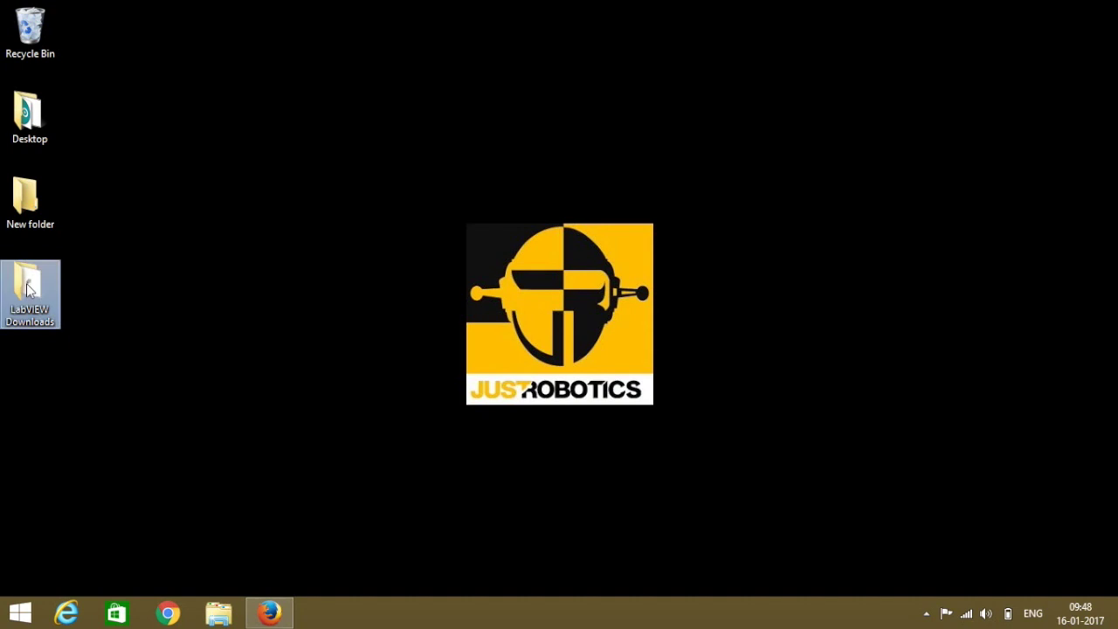
Run the downloader and save the LabVIEW 2016 32-bit English installer into LabVIEW Downloads.
{"action": "double_click", "coordinate": [28, 288]}
{"action": "double_click", "coordinate": [445, 132]}
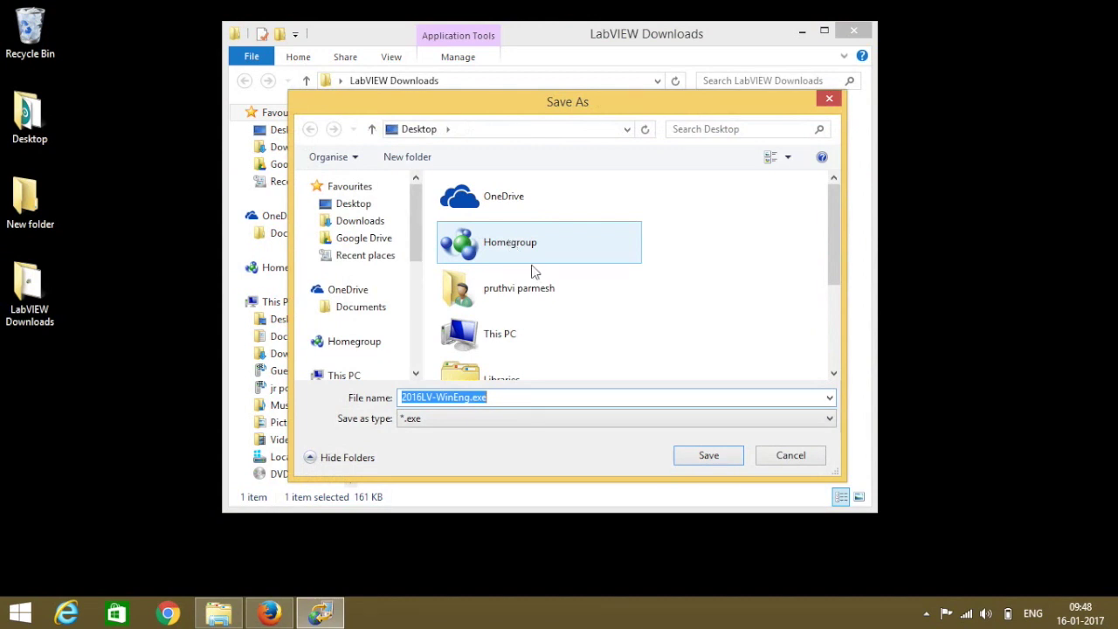
{"action": "scroll", "coordinate": [823, 259], "scroll_direction": "down", "scroll_amount": 3}
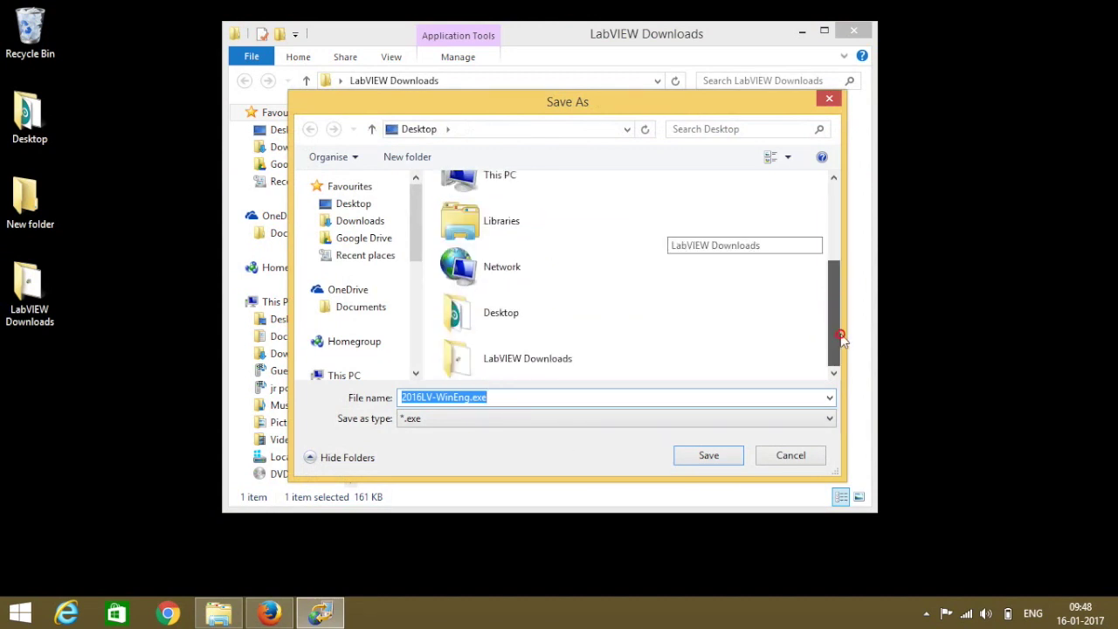
{"action": "double_click", "coordinate": [520, 360]}
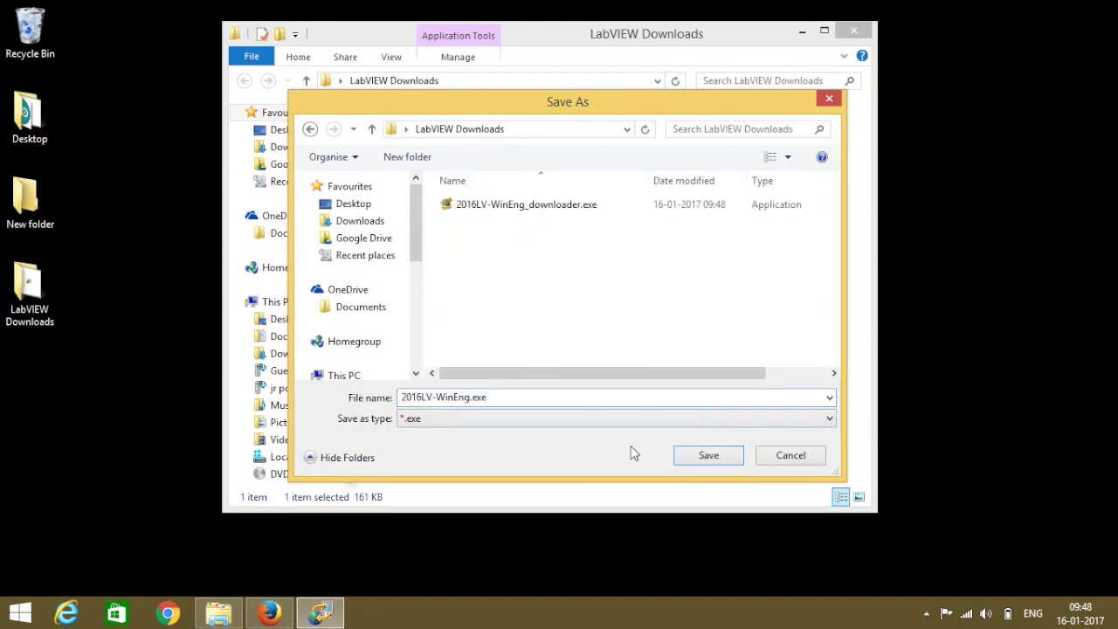
{"action": "left_click", "coordinate": [708, 455]}
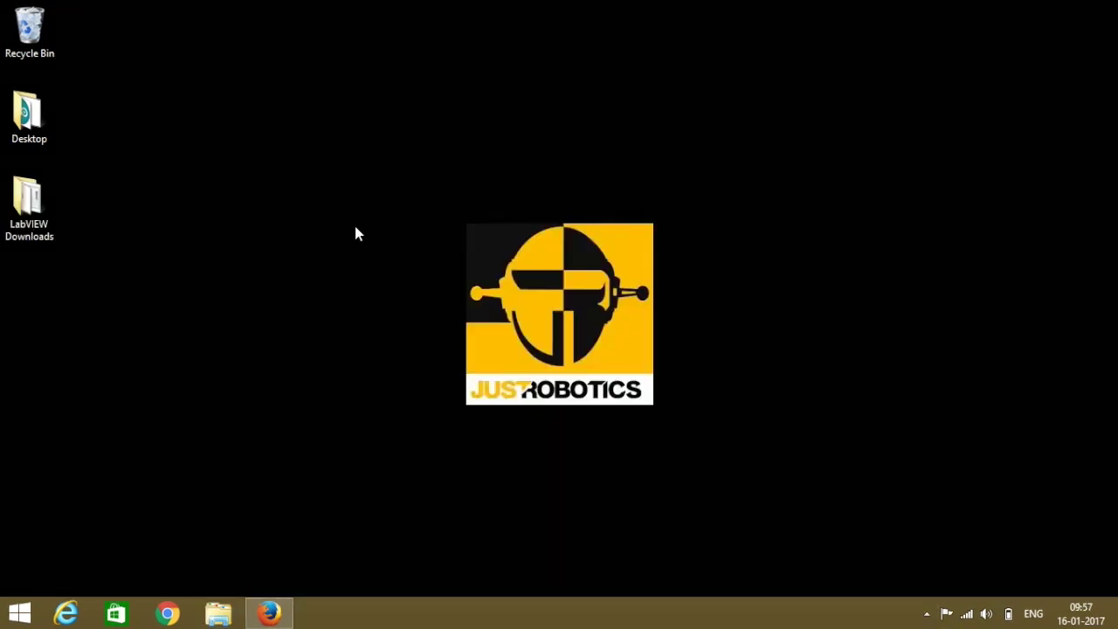
{"action": "left_click", "coordinate": [25, 196]}
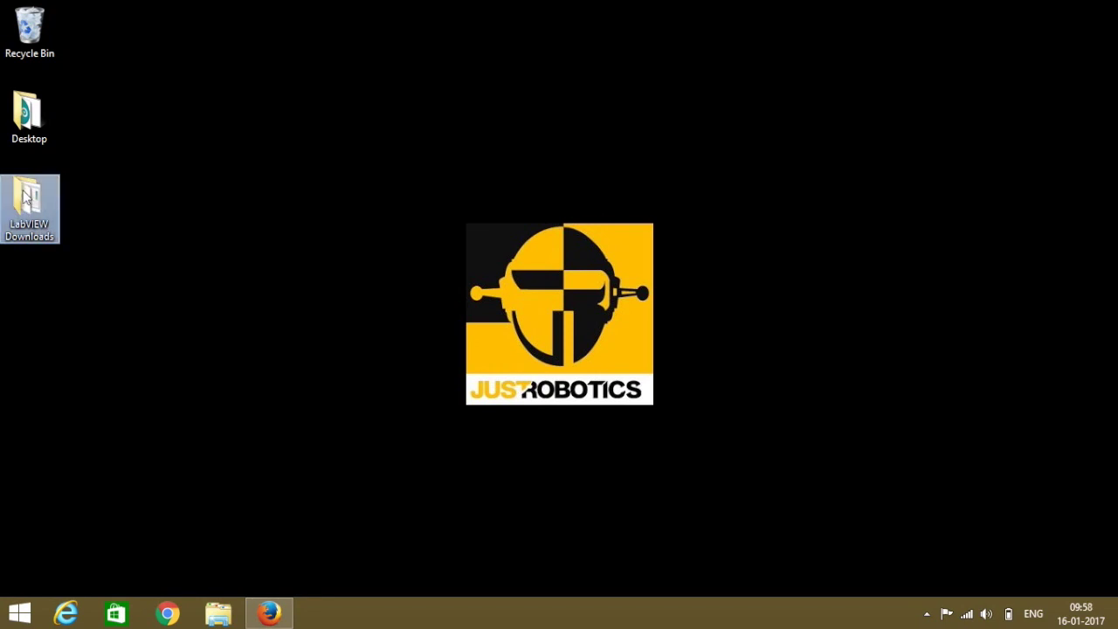
Run 2016LV-WinEng.exe from LabVIEW Downloads as administrator, allowing it through User Account Control.
{"action": "double_click", "coordinate": [26, 197]}
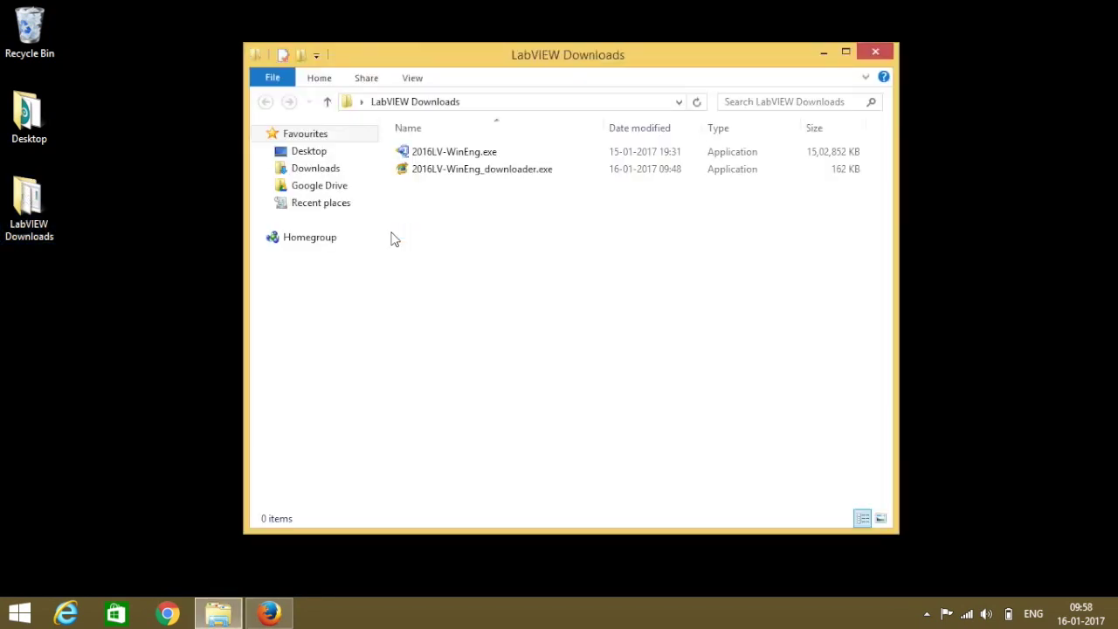
{"action": "right_click", "coordinate": [439, 152]}
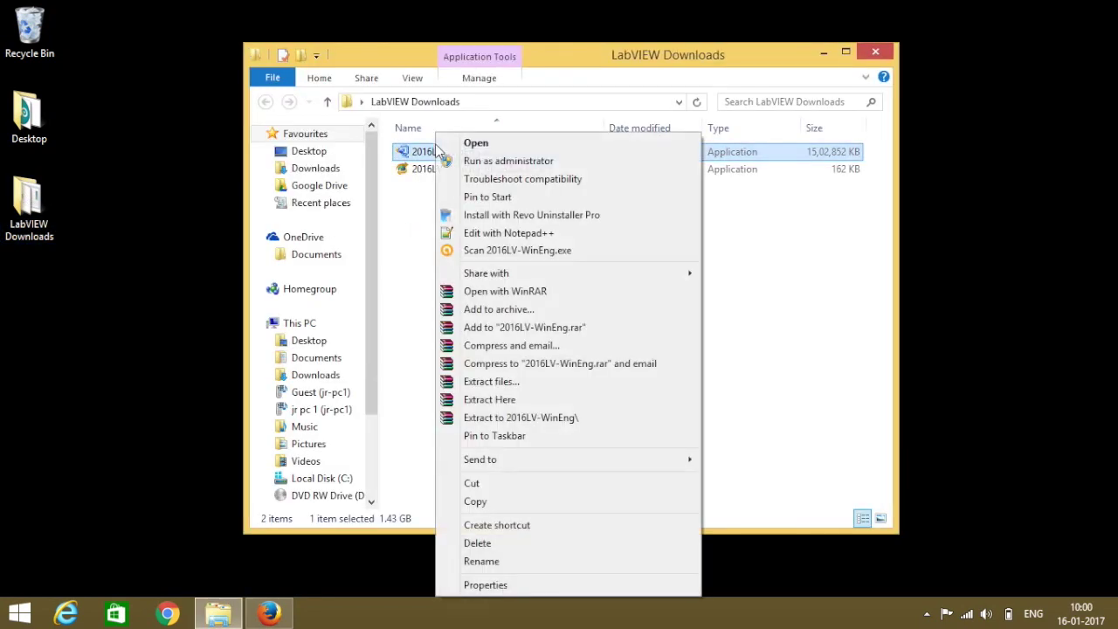
{"action": "left_click", "coordinate": [475, 163]}
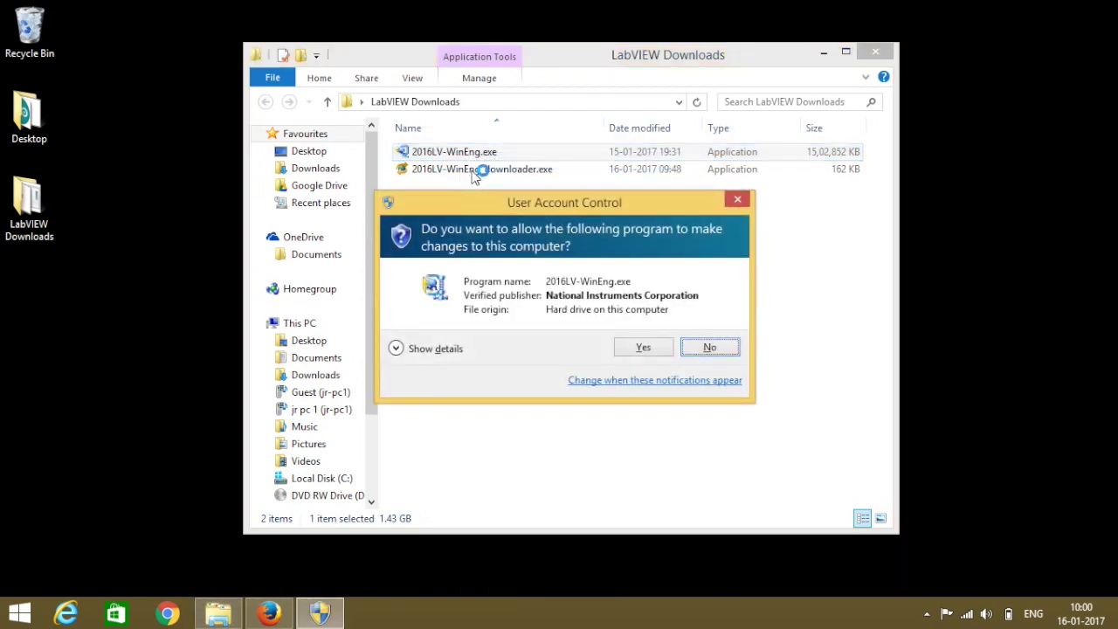
{"action": "left_click", "coordinate": [638, 348]}
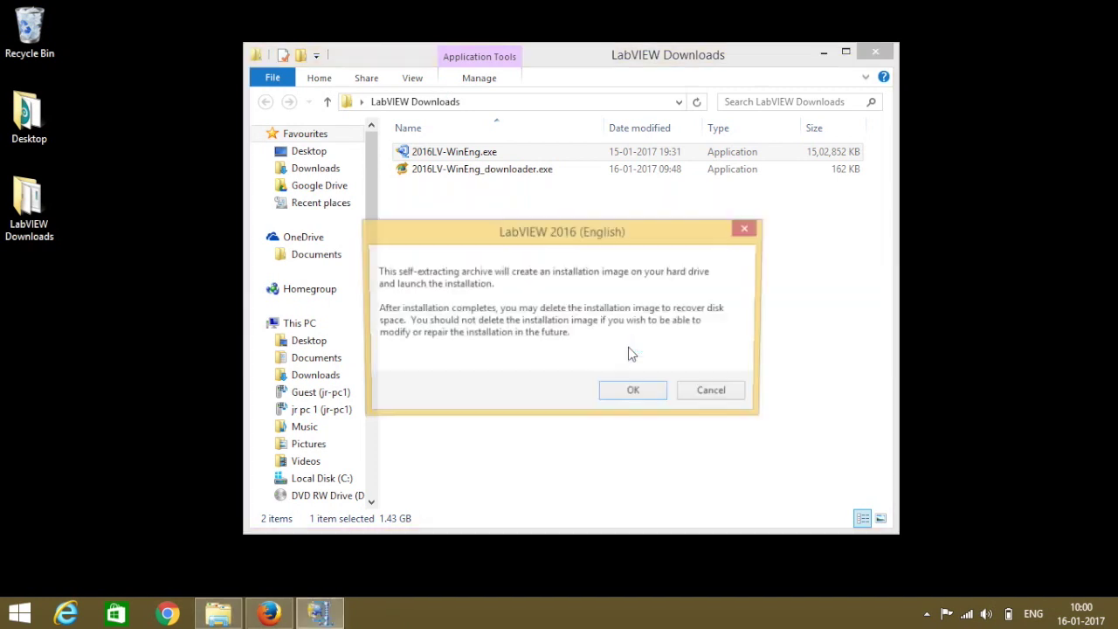
Unzip all 978 installer files with WinZip Self-Extractor and dismiss the success message.
{"action": "left_click", "coordinate": [627, 395]}
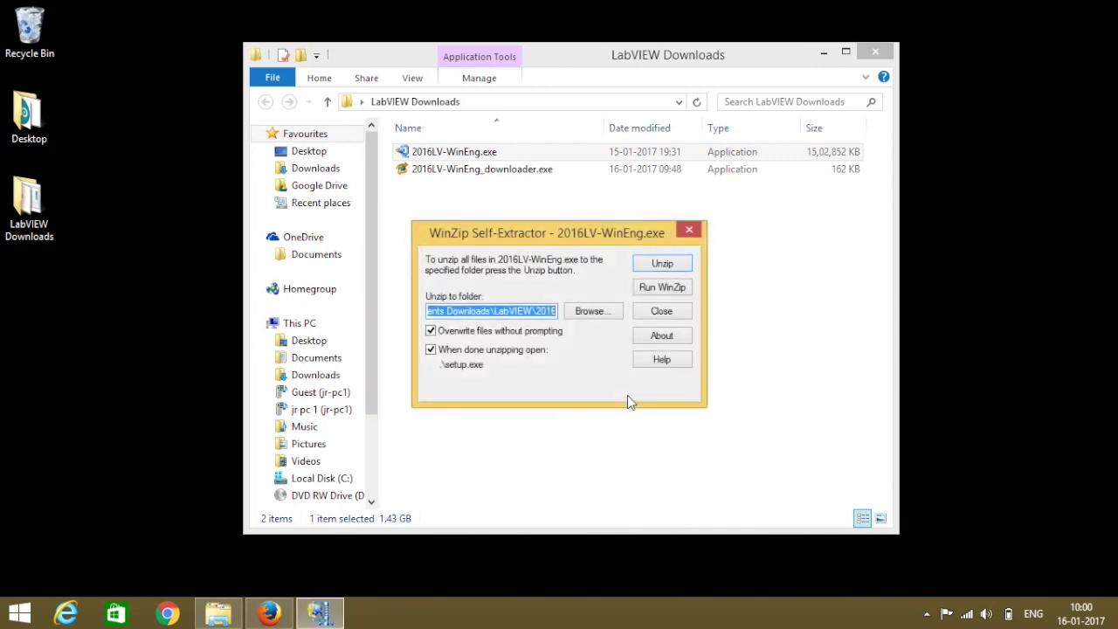
{"action": "left_click", "coordinate": [515, 312]}
{"action": "key", "text": "Home"}
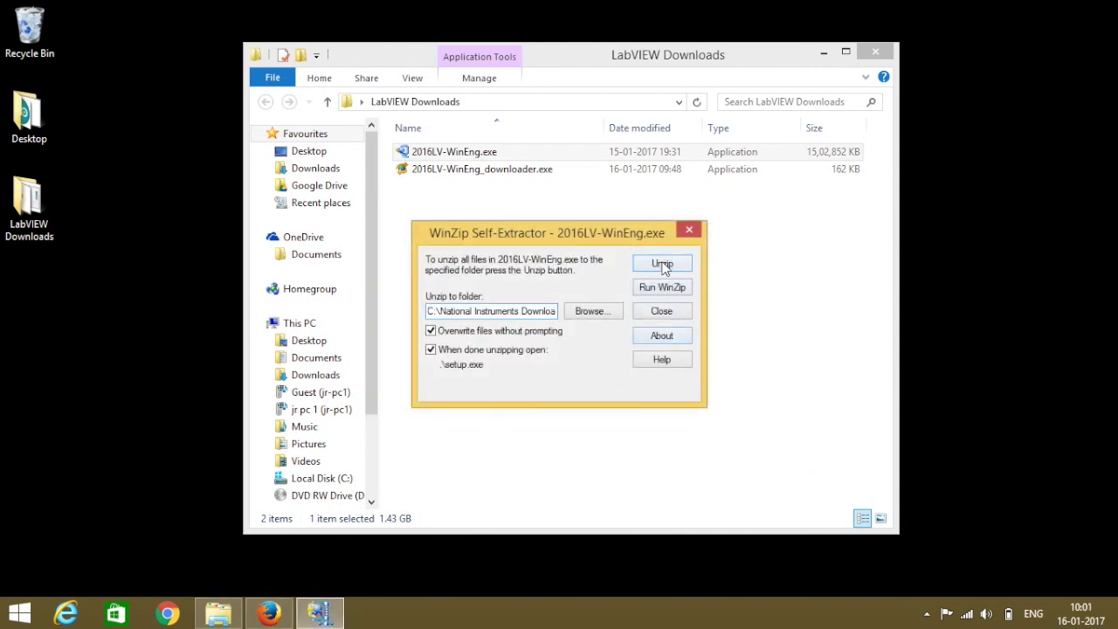
{"action": "left_click", "coordinate": [662, 264]}
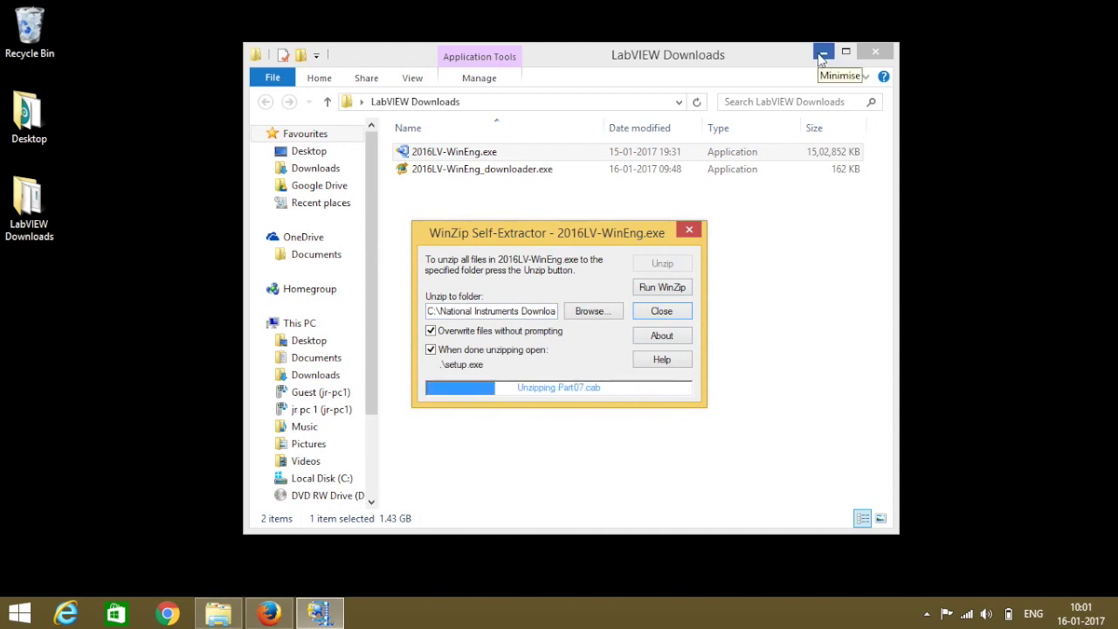
{"action": "left_click", "coordinate": [822, 54]}
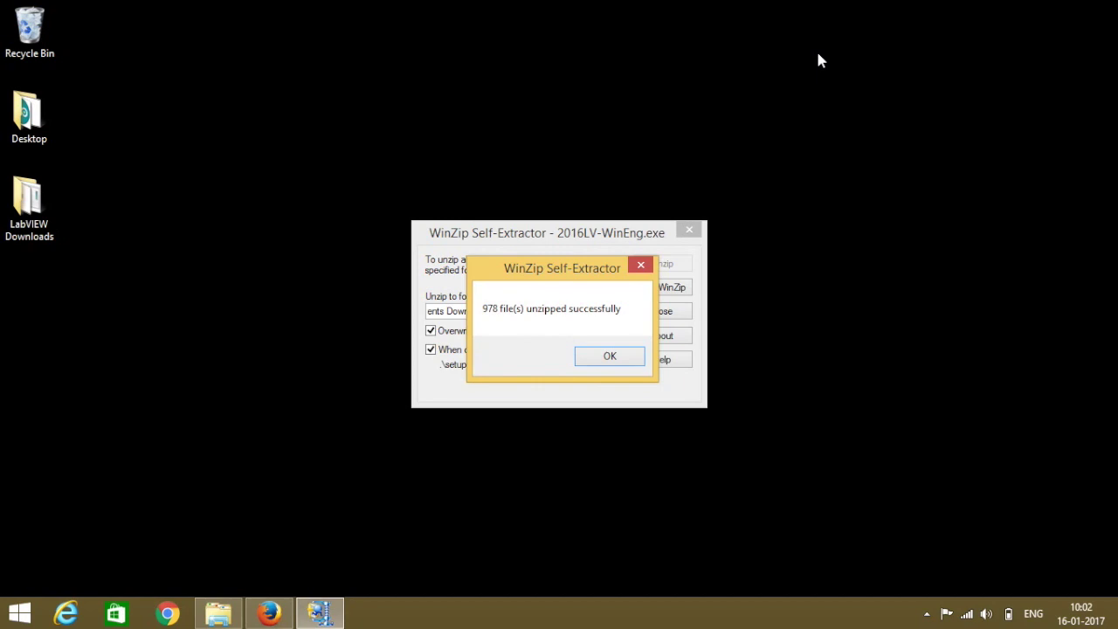
{"action": "left_click", "coordinate": [608, 358]}
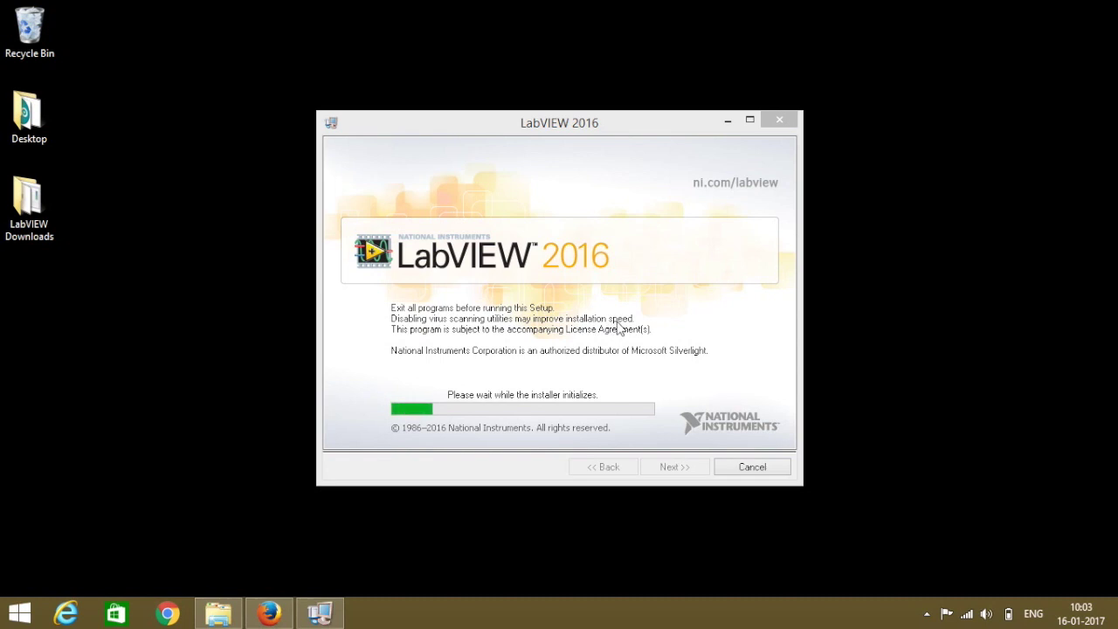
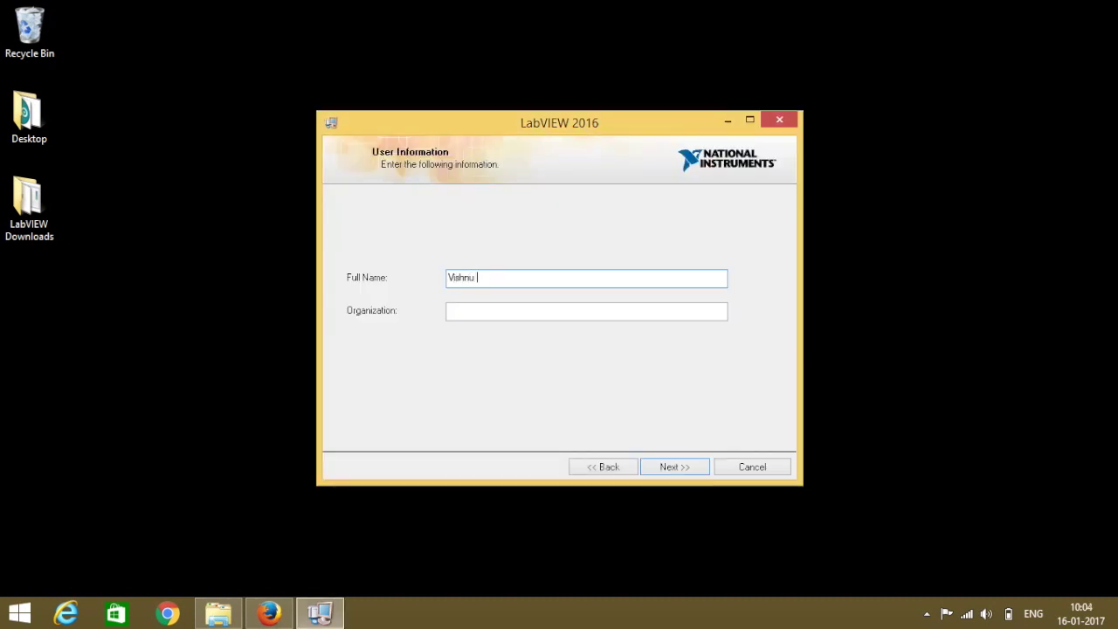
Type the user's full name and the organization Just Robotics on the User Information page.
{"action": "type", "text": "Jus"}
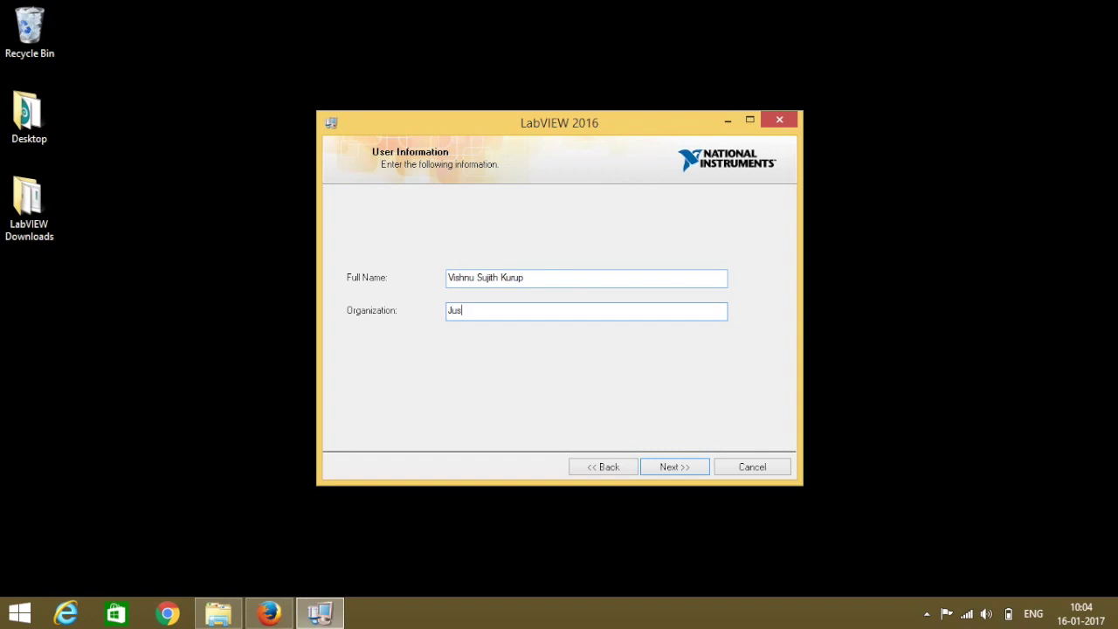
{"action": "type", "text": "t Robticsot"}
Skip serial numbers, keep default folders, check Disk Cost, and accept the default features.
{"action": "left_click", "coordinate": [670, 469]}
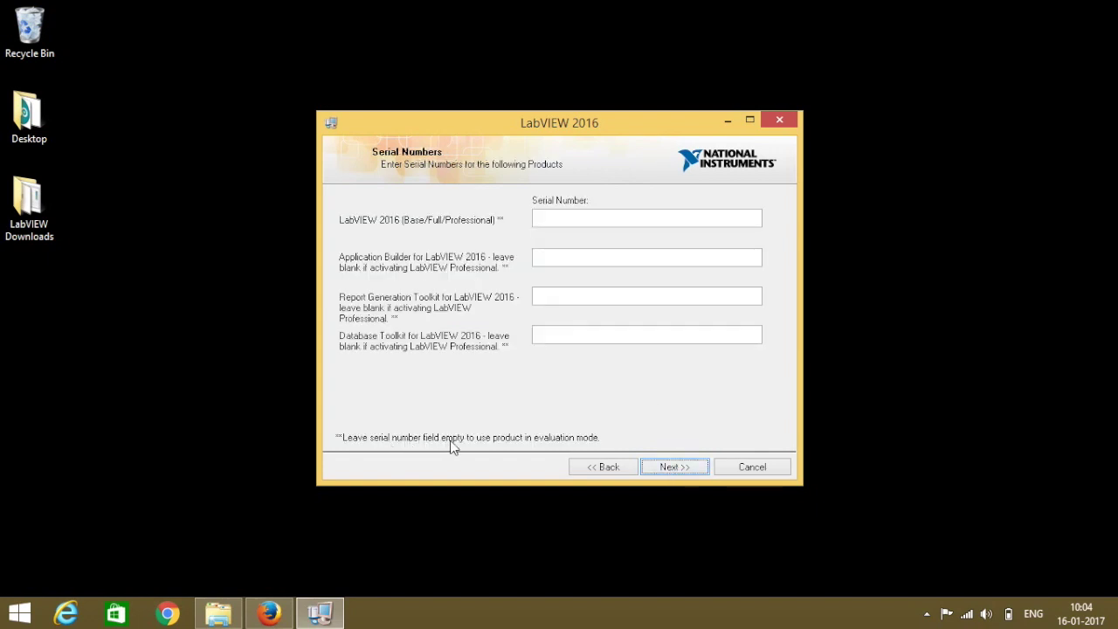
{"action": "left_click", "coordinate": [675, 469]}
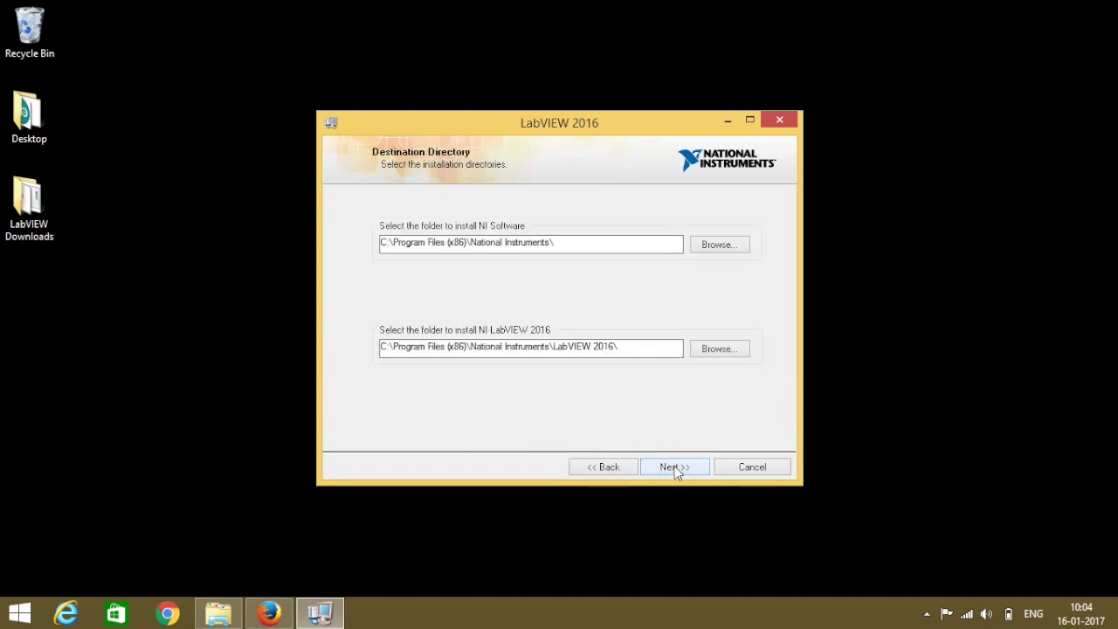
{"action": "left_click", "coordinate": [675, 470]}
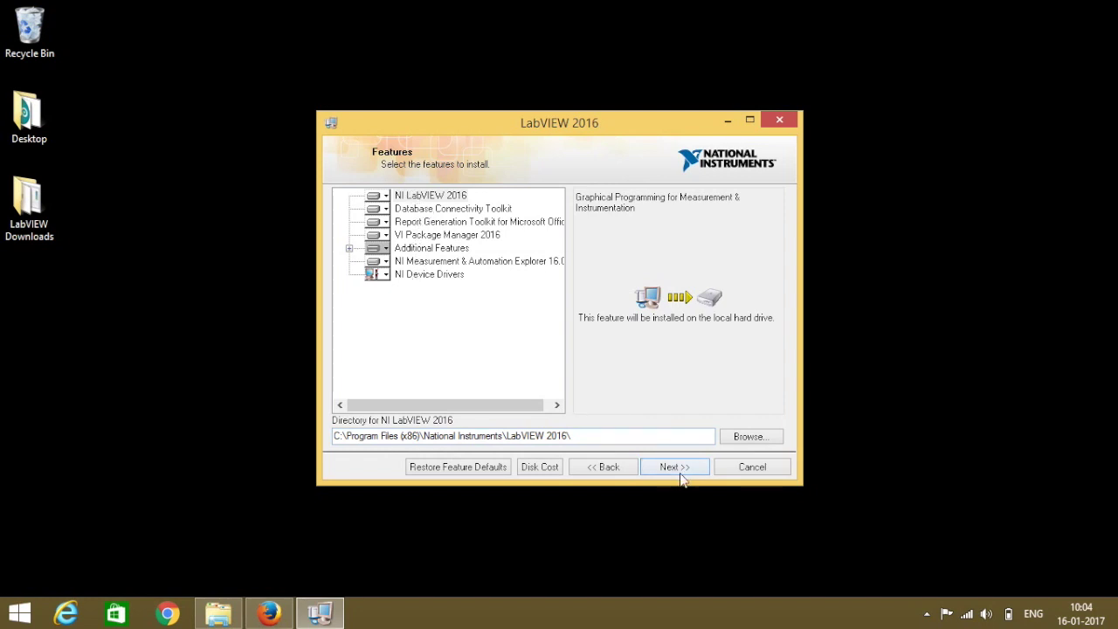
{"action": "left_click", "coordinate": [539, 468]}
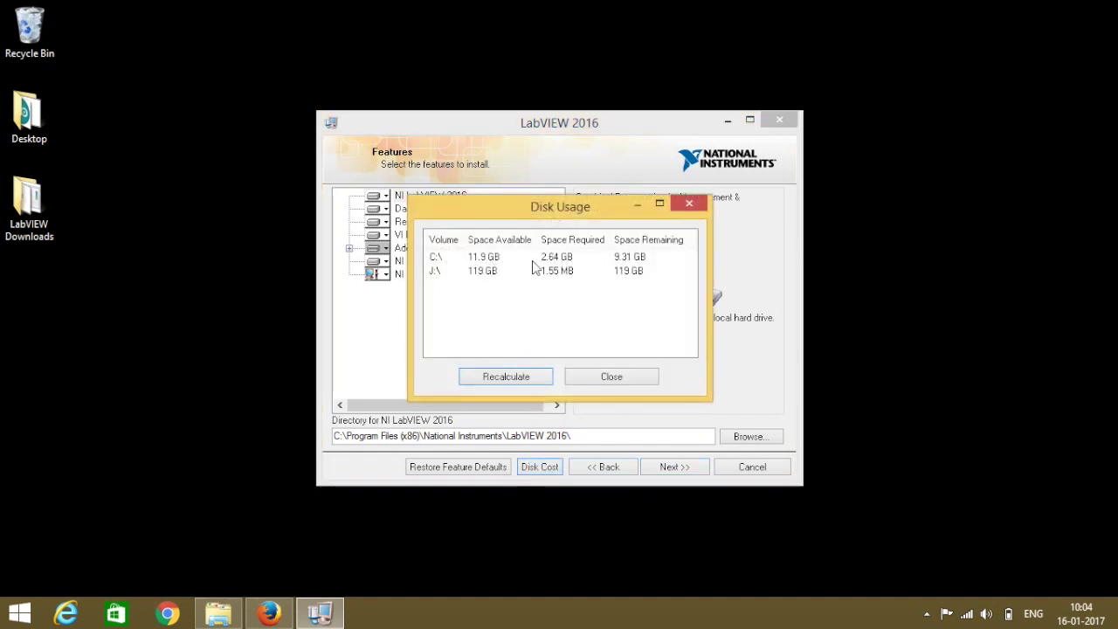
{"action": "left_click", "coordinate": [594, 378]}
{"action": "left_click", "coordinate": [673, 469]}
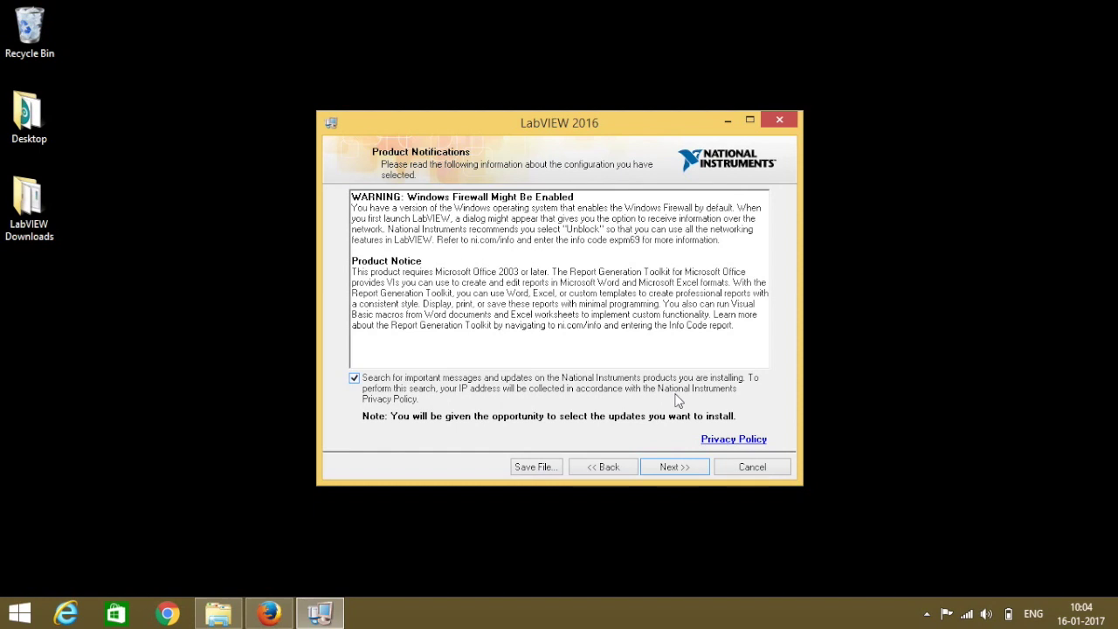
Turn off product update searching and accept both the NI and Silverlight licence agreements.
{"action": "left_click", "coordinate": [354, 379]}
{"action": "left_click", "coordinate": [673, 468]}
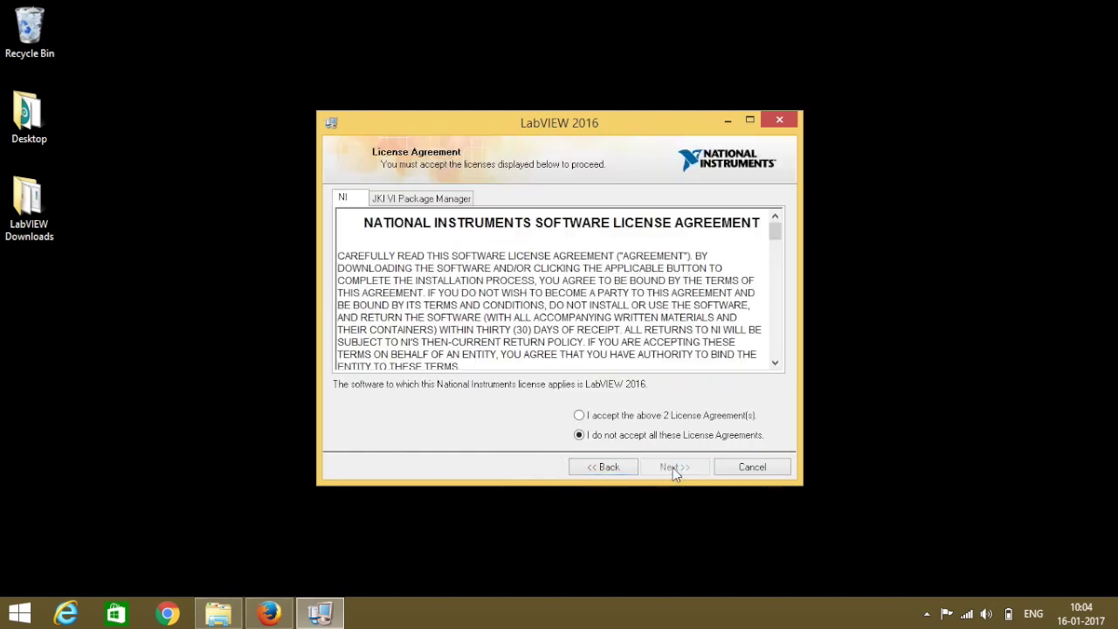
{"action": "left_click", "coordinate": [580, 416]}
{"action": "left_click", "coordinate": [670, 466]}
{"action": "left_click", "coordinate": [579, 416]}
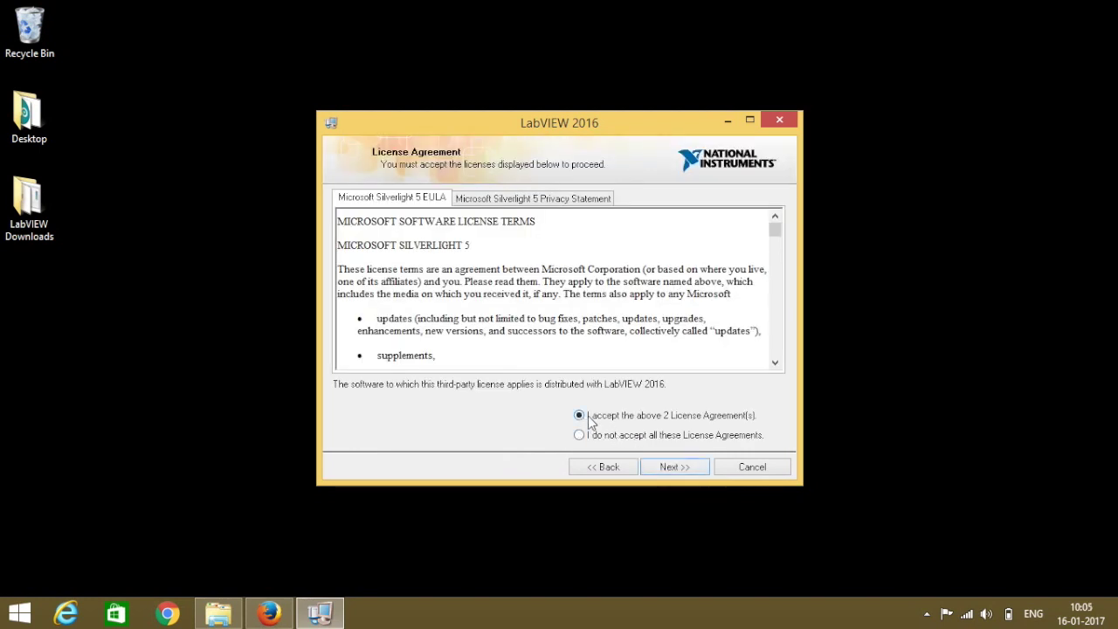
{"action": "left_click", "coordinate": [670, 467]}
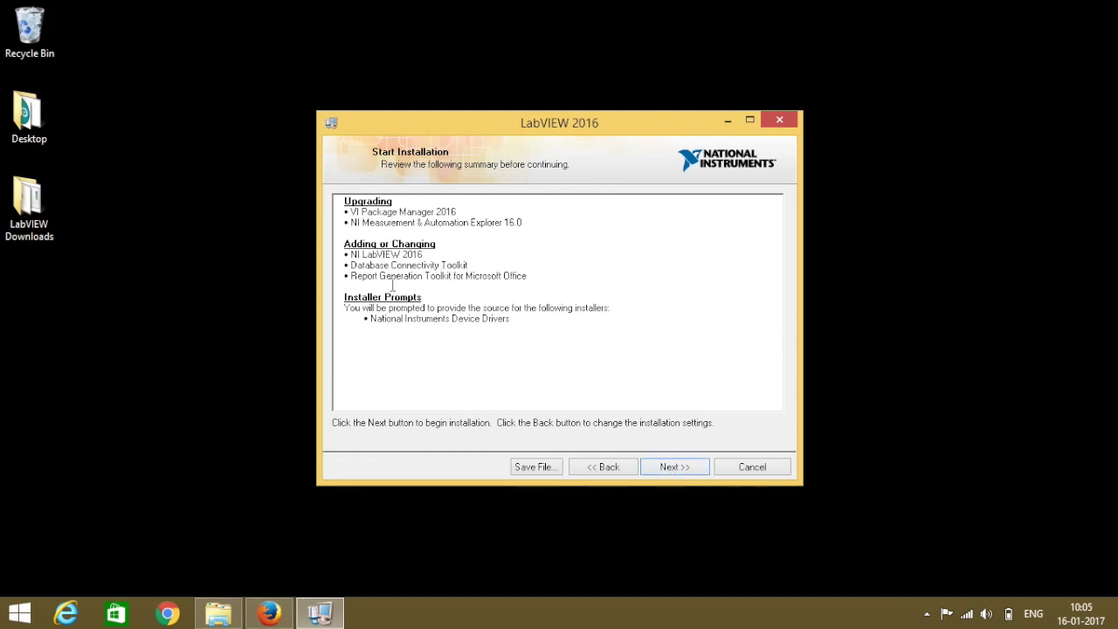
Run the LabVIEW 2016 install without hardware support, finish it, and choose Restart Later.
{"action": "left_click", "coordinate": [668, 468]}
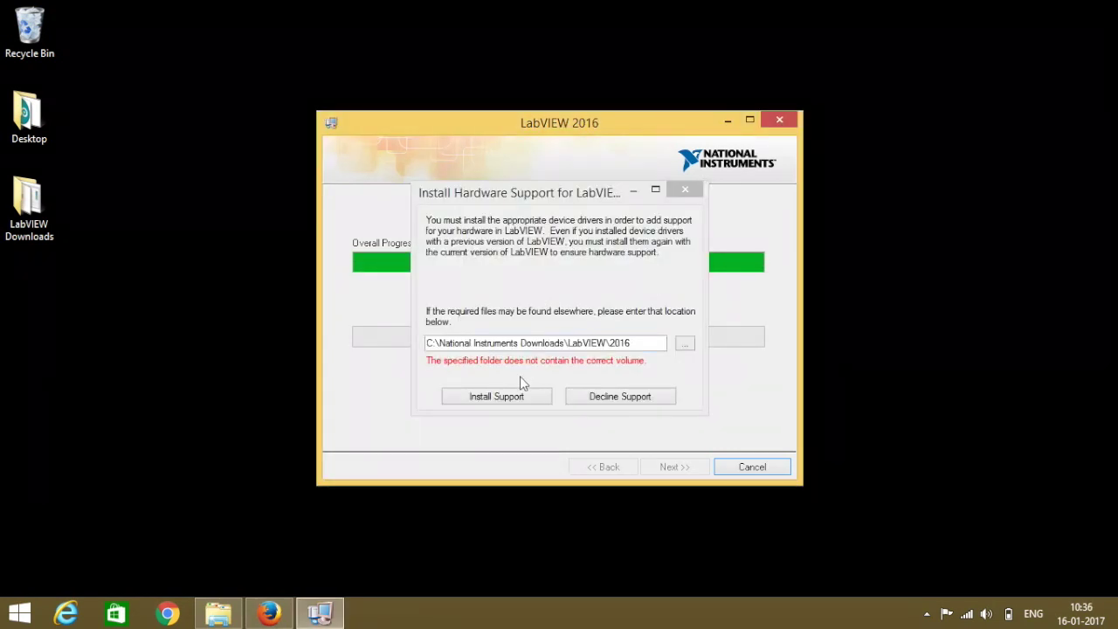
{"action": "left_click", "coordinate": [612, 402]}
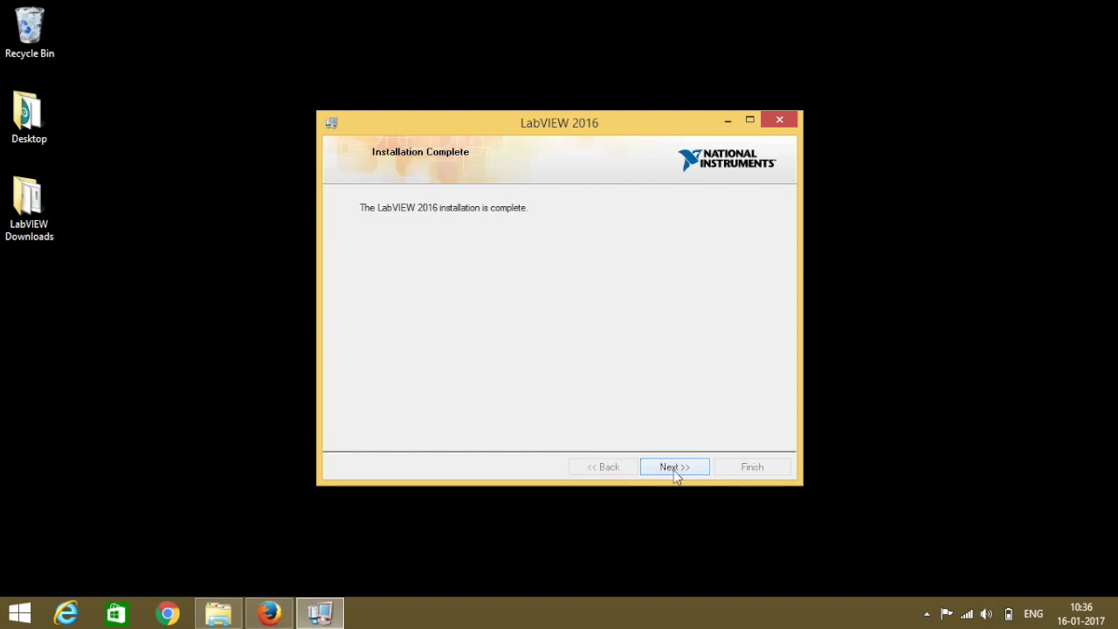
{"action": "left_click", "coordinate": [674, 467]}
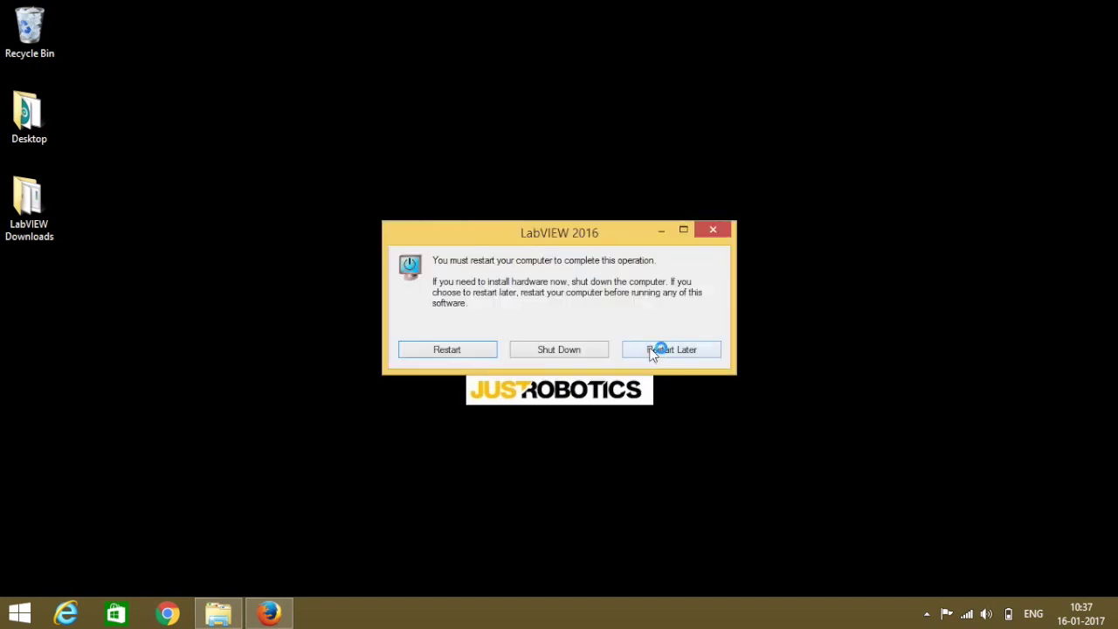
{"action": "left_click", "coordinate": [659, 349]}
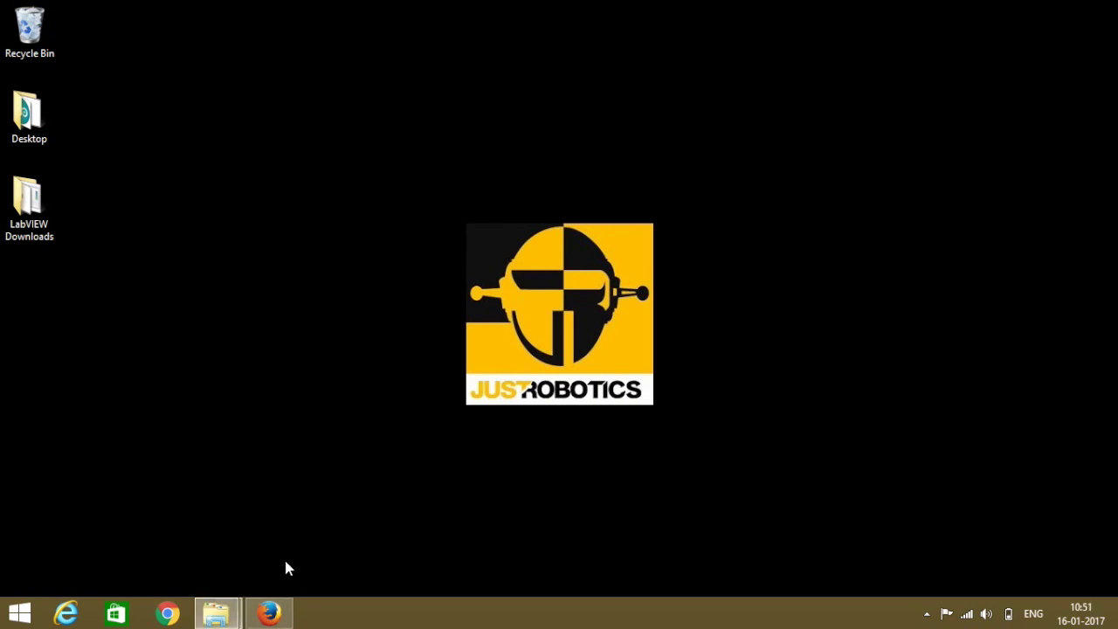
Restore Firefox, search Google for 'NI VISA', and open the ni.com/visa result.
{"action": "left_click", "coordinate": [269, 613]}
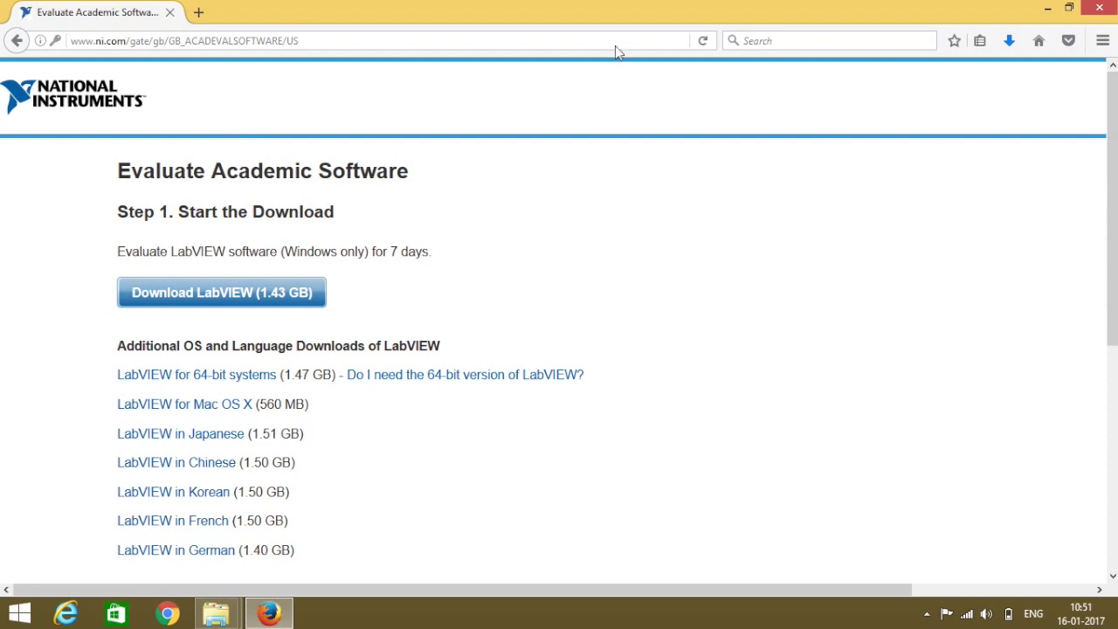
{"action": "left_click", "coordinate": [200, 41]}
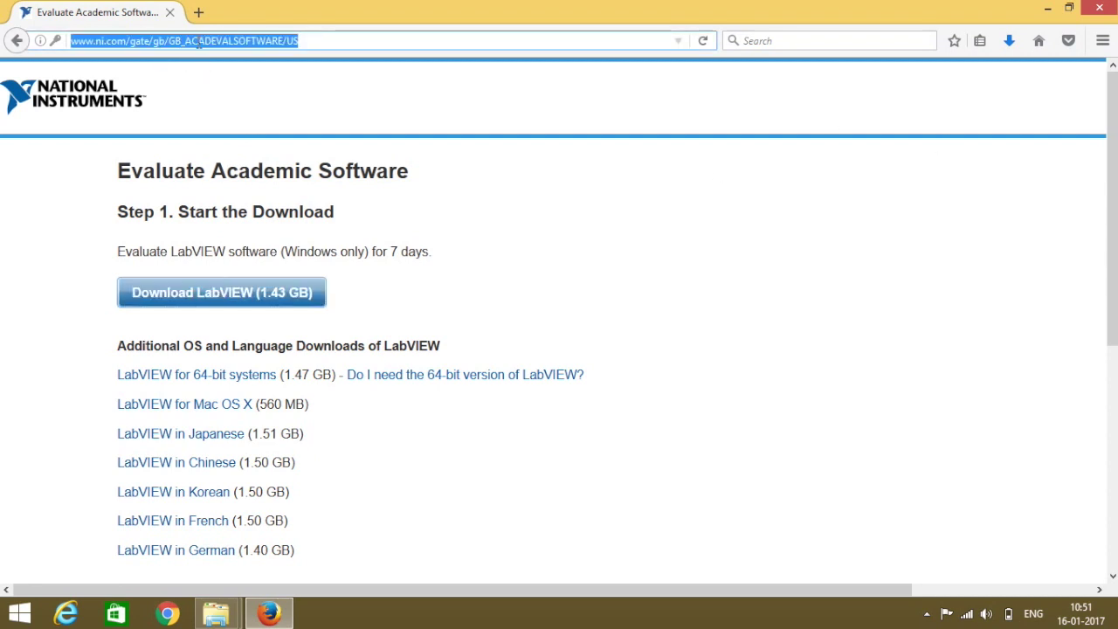
{"action": "type", "text": "google.co.in/?gfe_rd=cr&ei=bFh8WLTMlciGoAO0npfADA"}
{"action": "key", "text": "Return"}
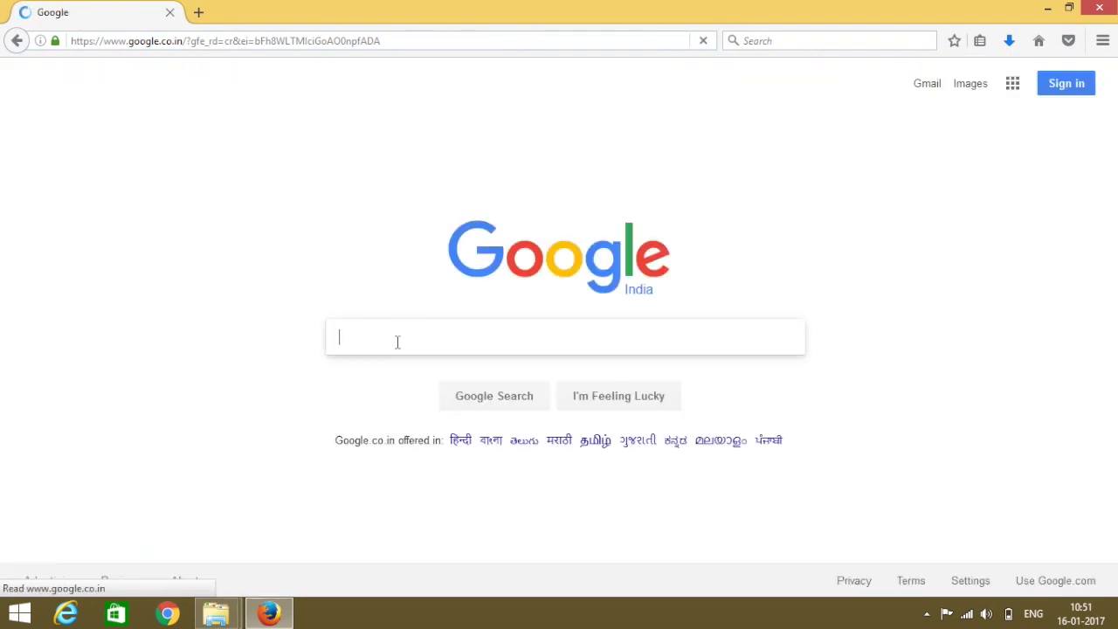
{"action": "type", "text": "NI VISA"}
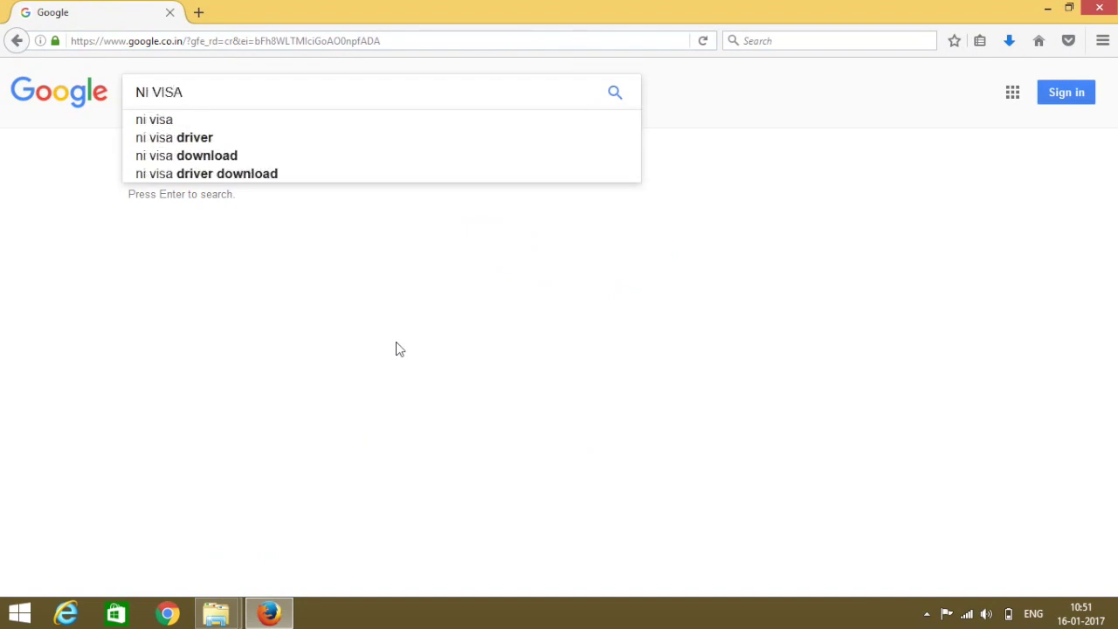
{"action": "key", "text": "Return"}
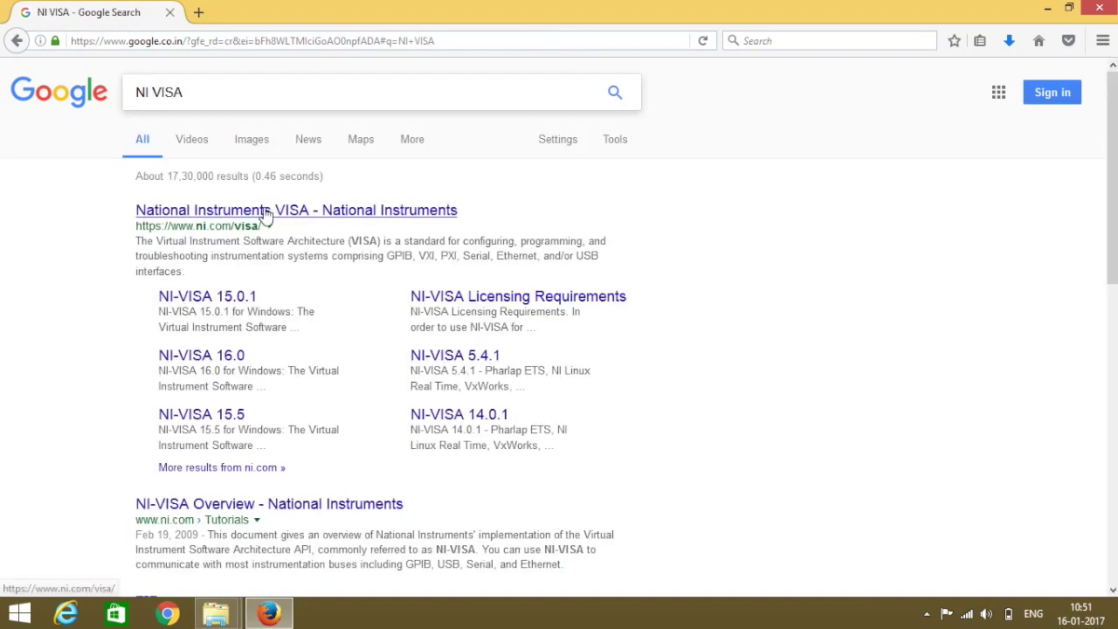
{"action": "left_click", "coordinate": [263, 215]}
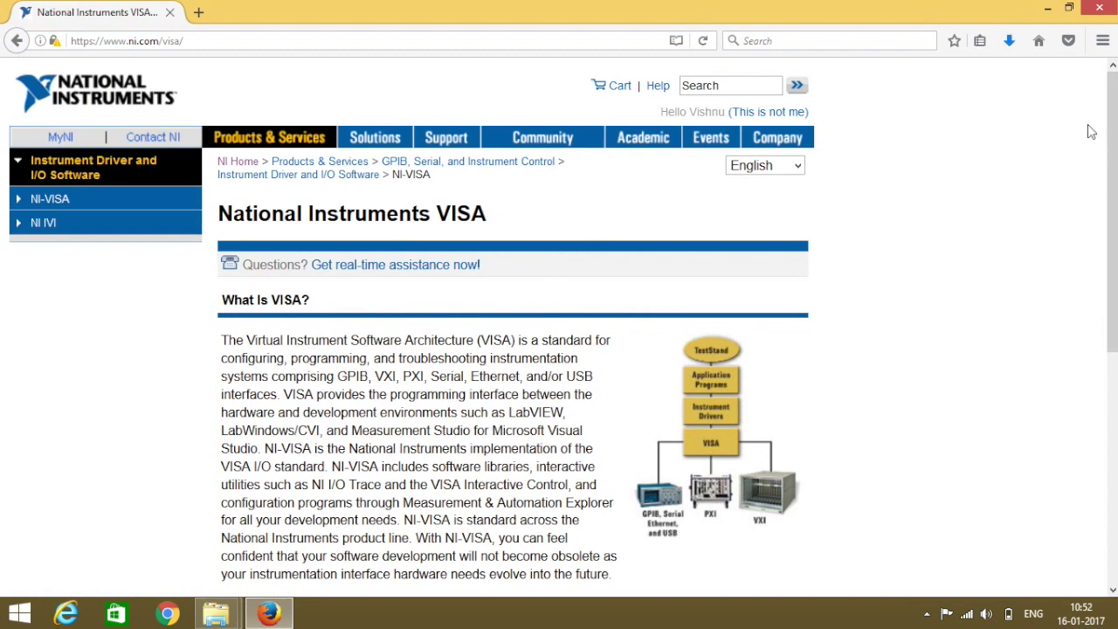
Open the NI-VISA Downloads listing and download the first NI-VISA 16.0 entry.
{"action": "scroll", "coordinate": [1115, 110], "scroll_direction": "down", "scroll_amount": 6}
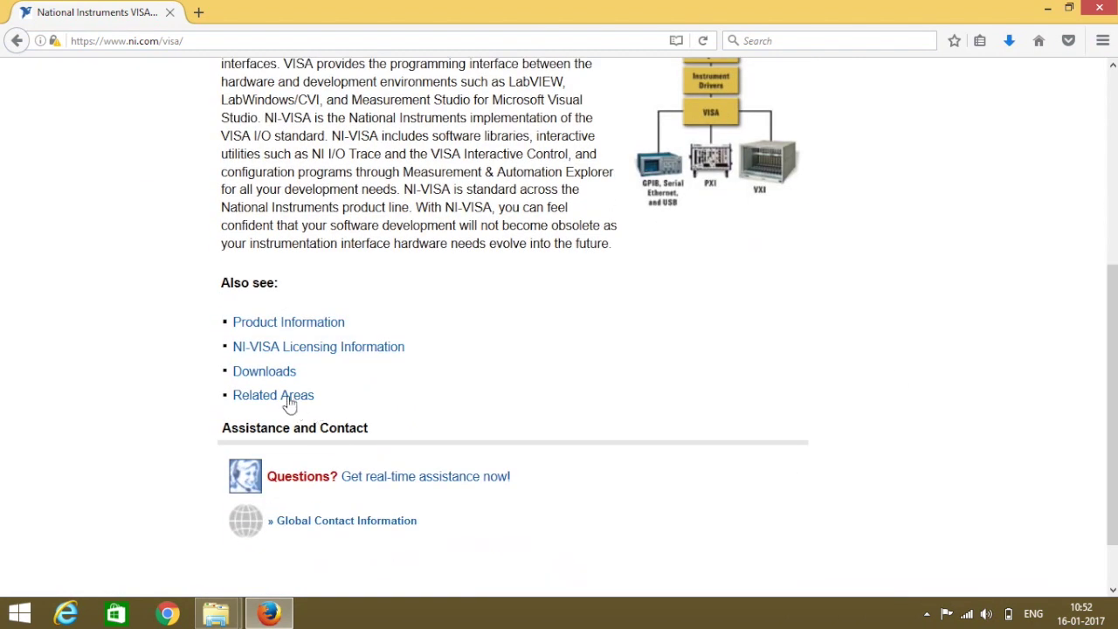
{"action": "left_click", "coordinate": [266, 379]}
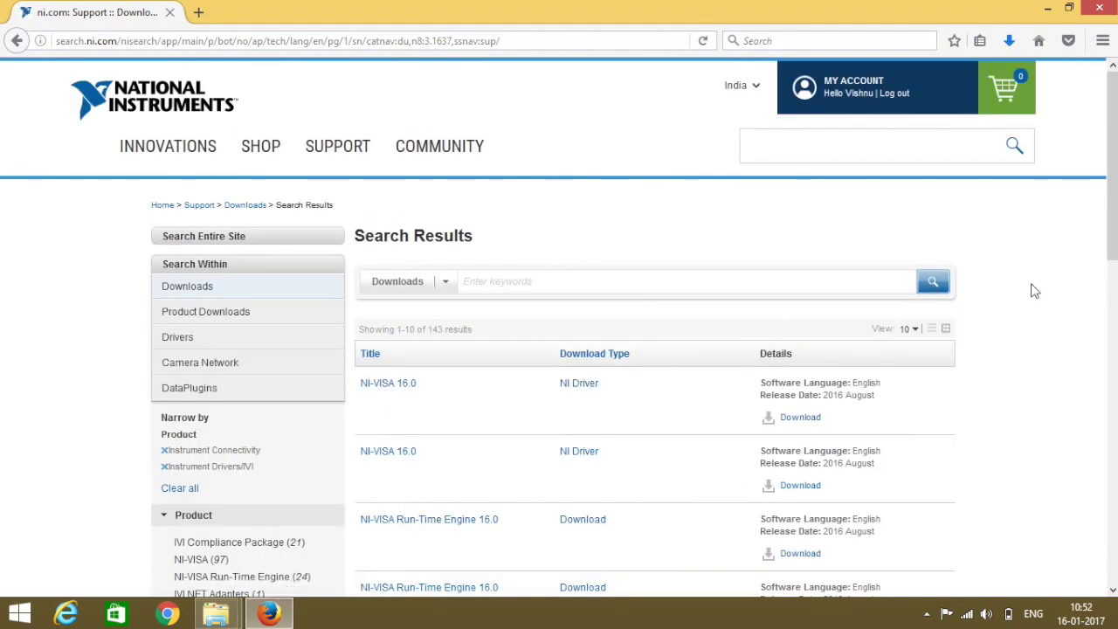
{"action": "scroll", "coordinate": [1103, 266], "scroll_direction": "down", "scroll_amount": 2}
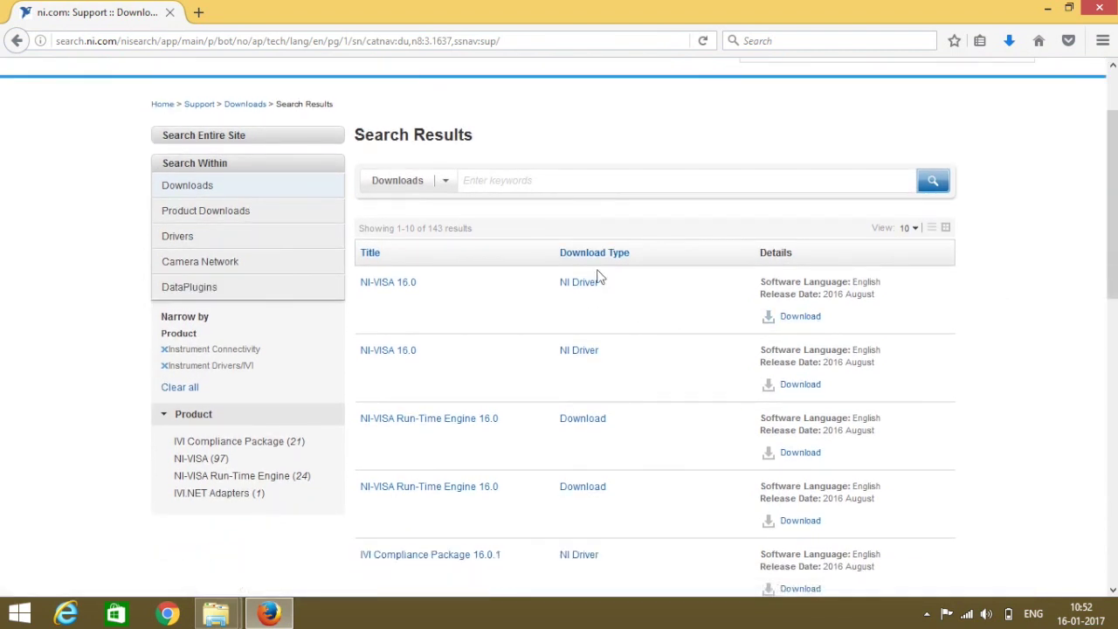
{"action": "left_click", "coordinate": [802, 321]}
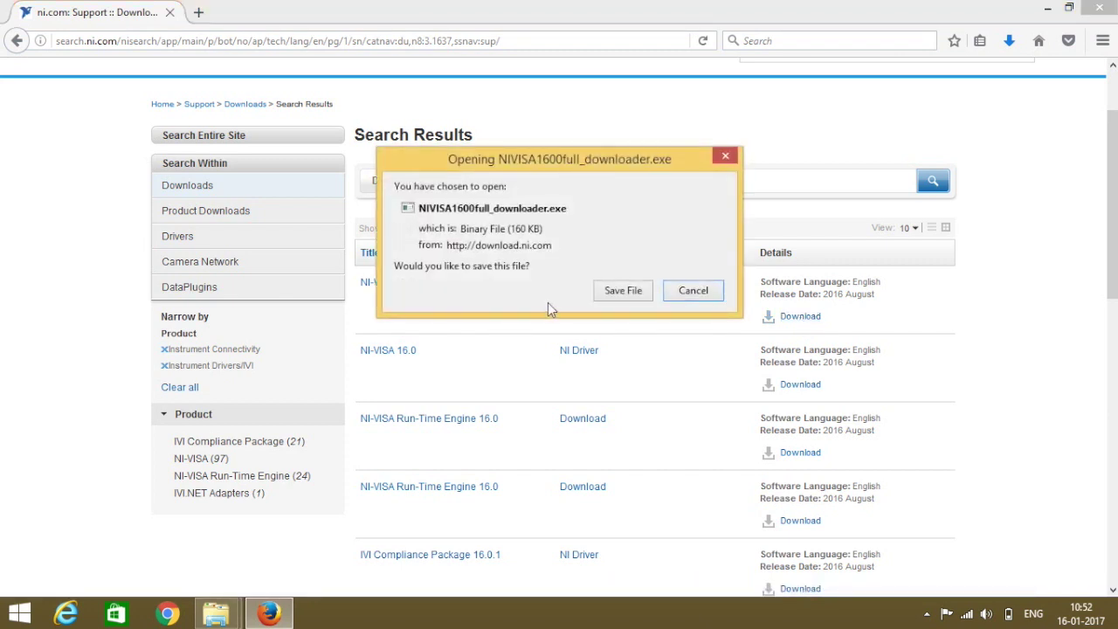
Save and run NIVISA1600full_downloader.exe, downloading NIVISA1600full.exe into the LabVIEW Downloads folder.
{"action": "left_click", "coordinate": [617, 291]}
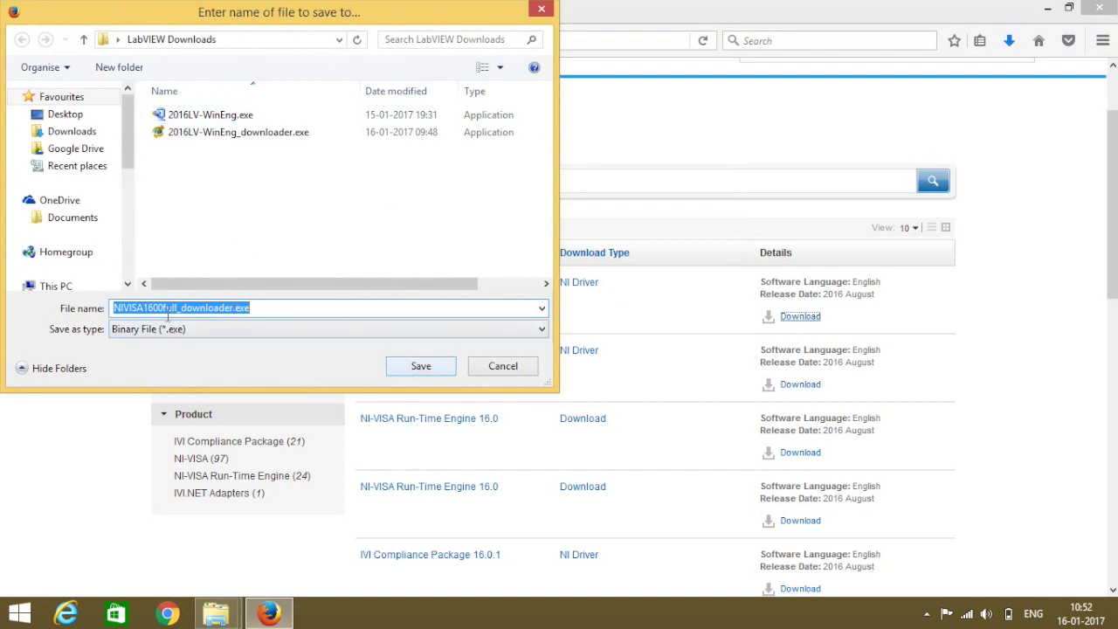
{"action": "left_click", "coordinate": [421, 367]}
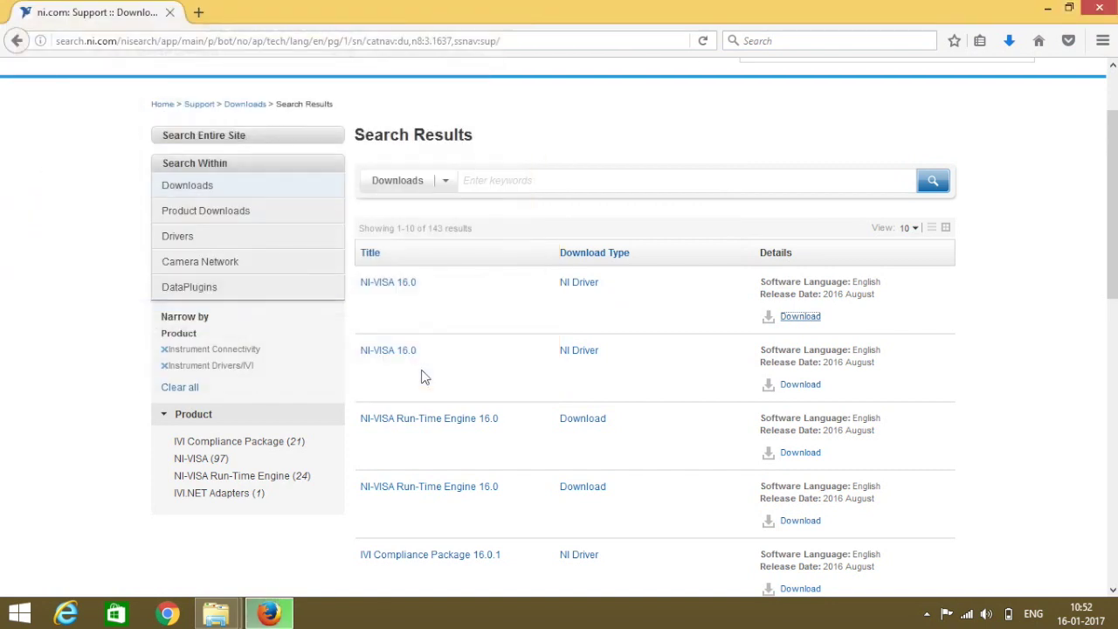
{"action": "left_click", "coordinate": [1009, 42]}
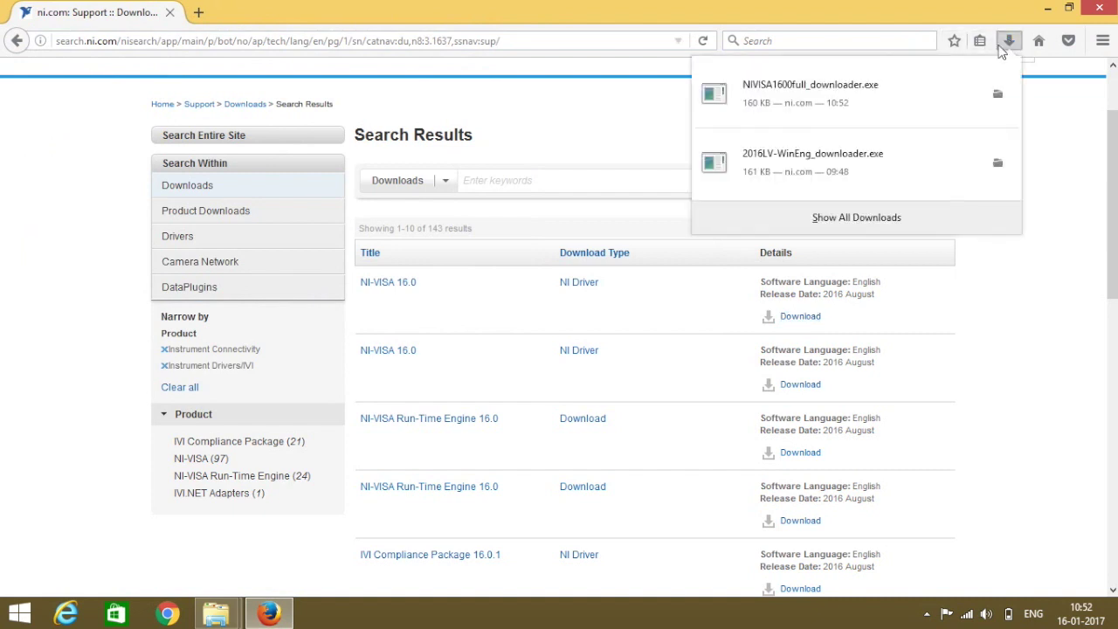
{"action": "left_click", "coordinate": [796, 107]}
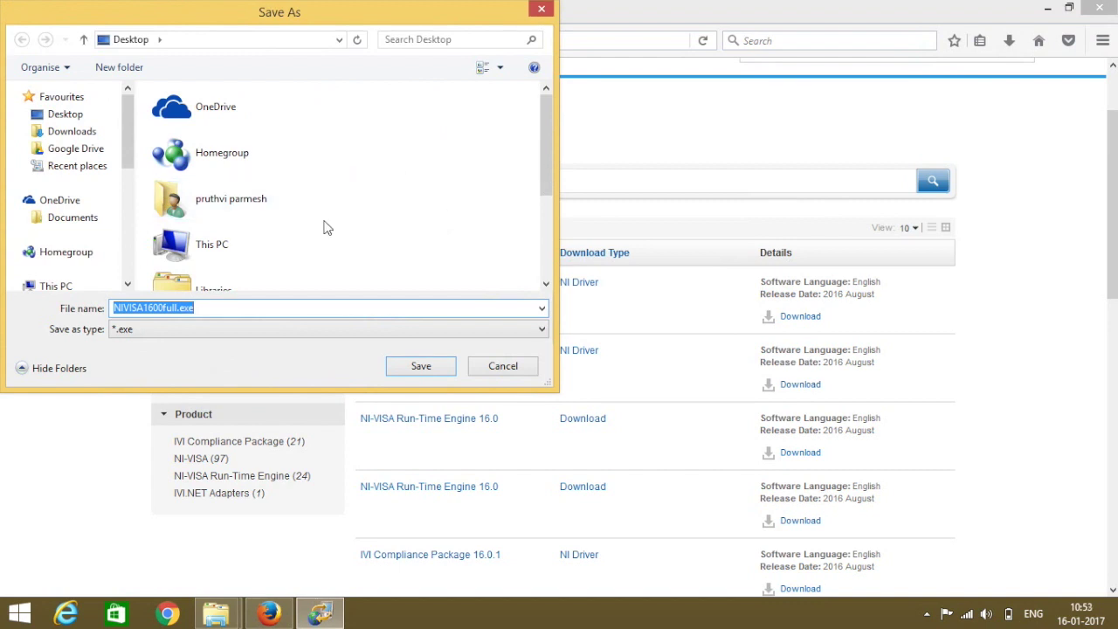
{"action": "left_click_drag", "start_coordinate": [541, 136], "coordinate": [543, 218]}
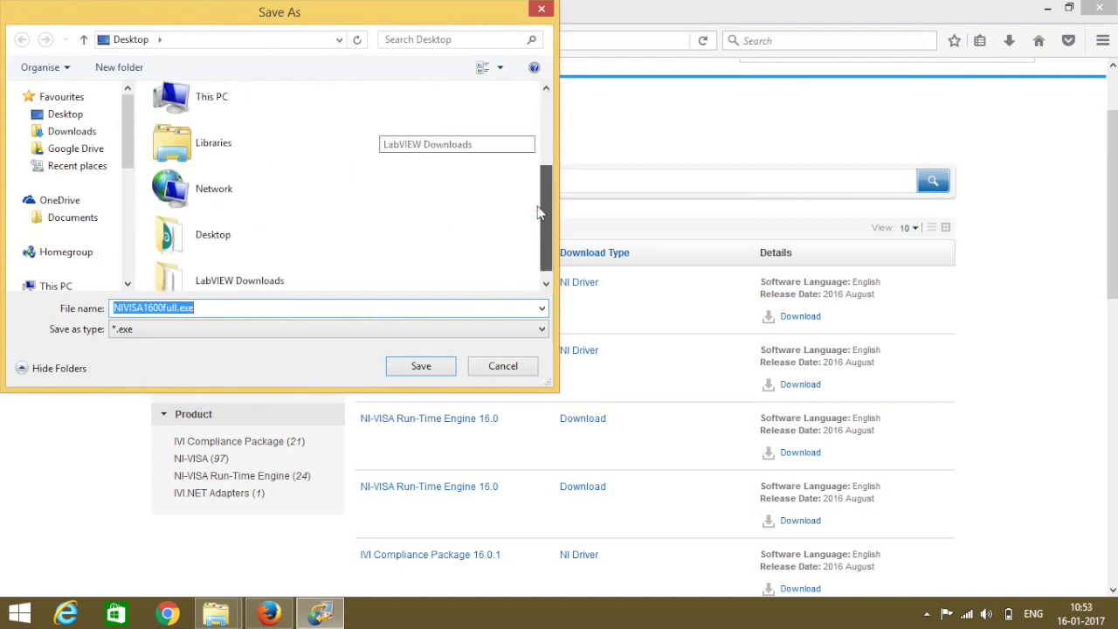
{"action": "left_click", "coordinate": [240, 280]}
{"action": "double_click", "coordinate": [238, 277]}
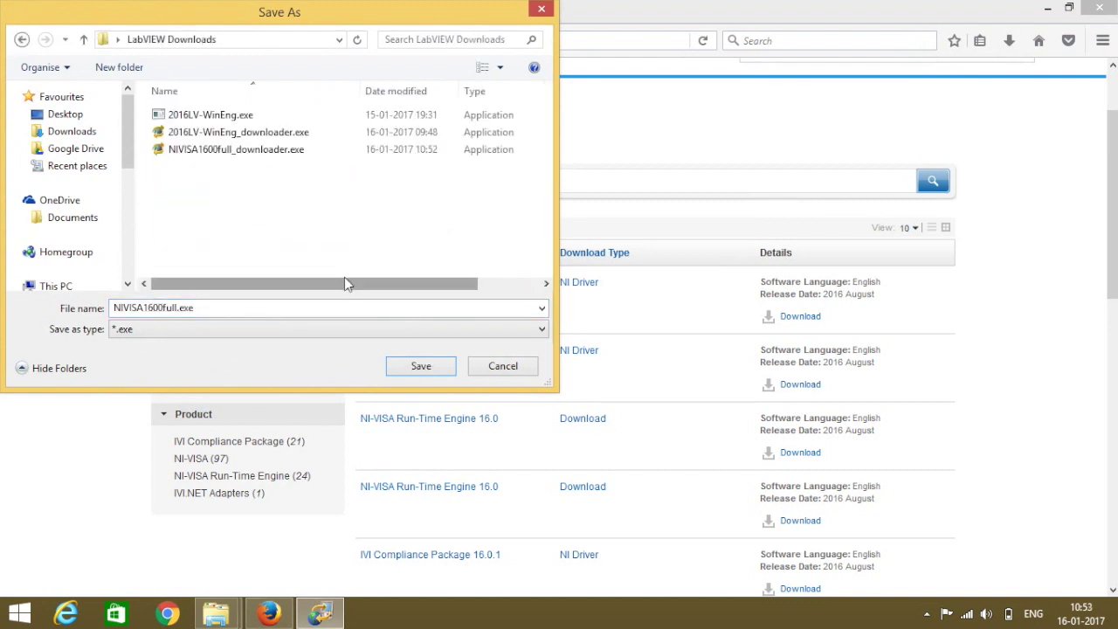
{"action": "left_click", "coordinate": [421, 367]}
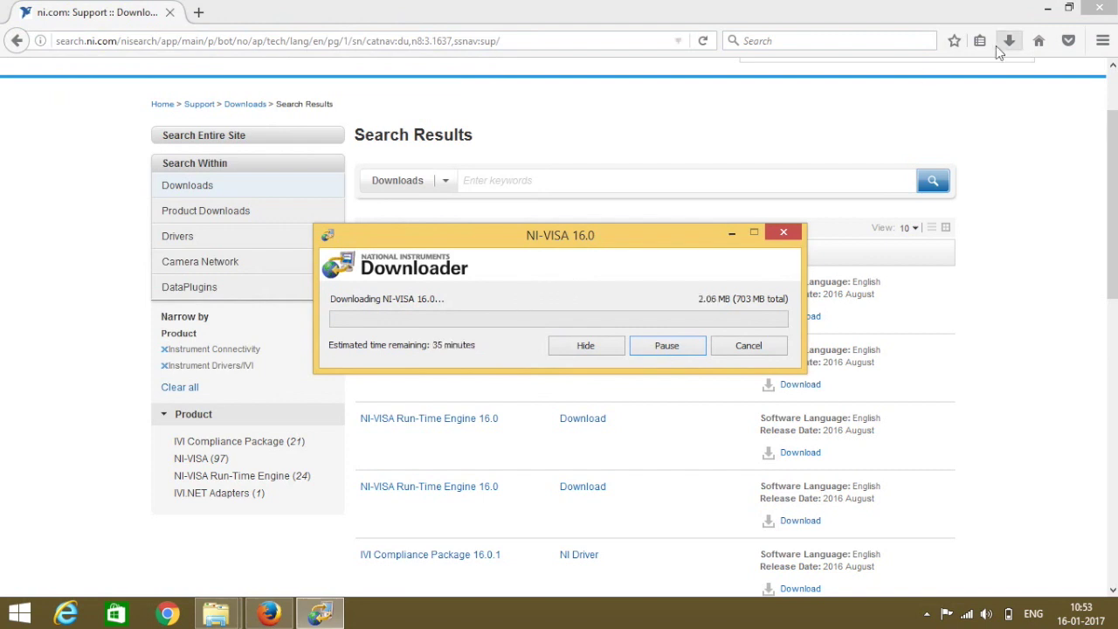
After the 703 MB download completes, open its folder and launch NIVISA1600full.exe.
{"action": "left_click", "coordinate": [1047, 9]}
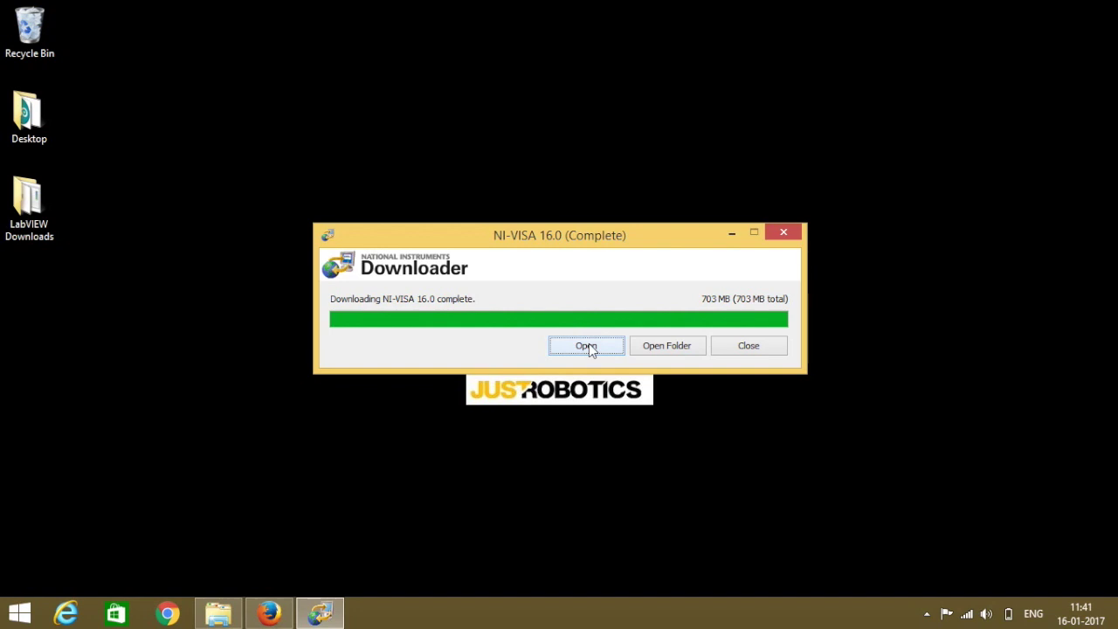
{"action": "left_click", "coordinate": [650, 349]}
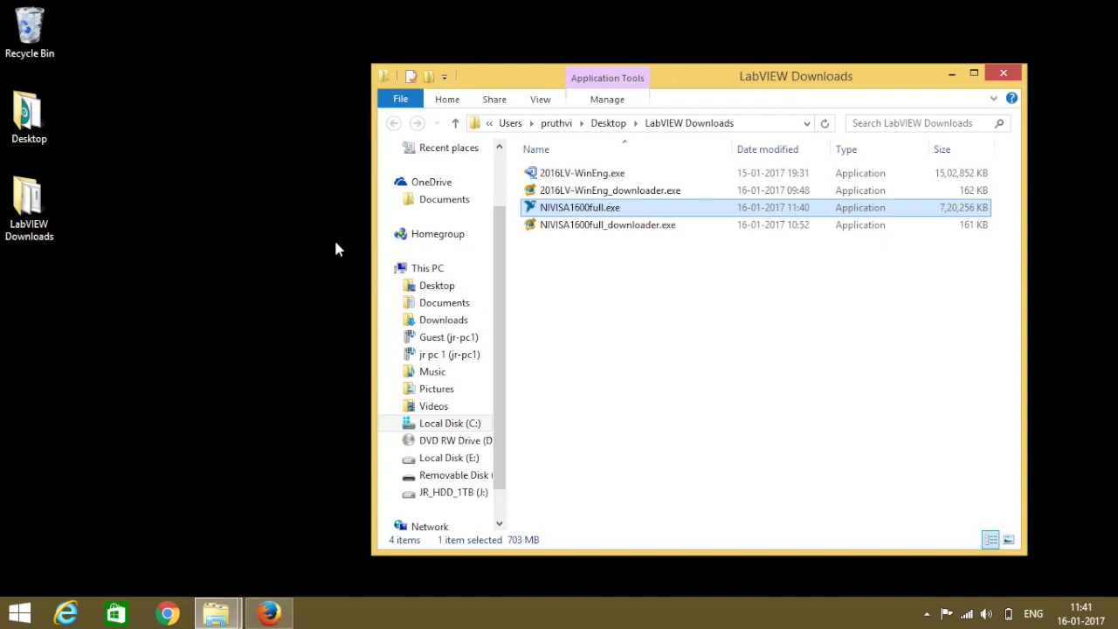
{"action": "double_click", "coordinate": [581, 224]}
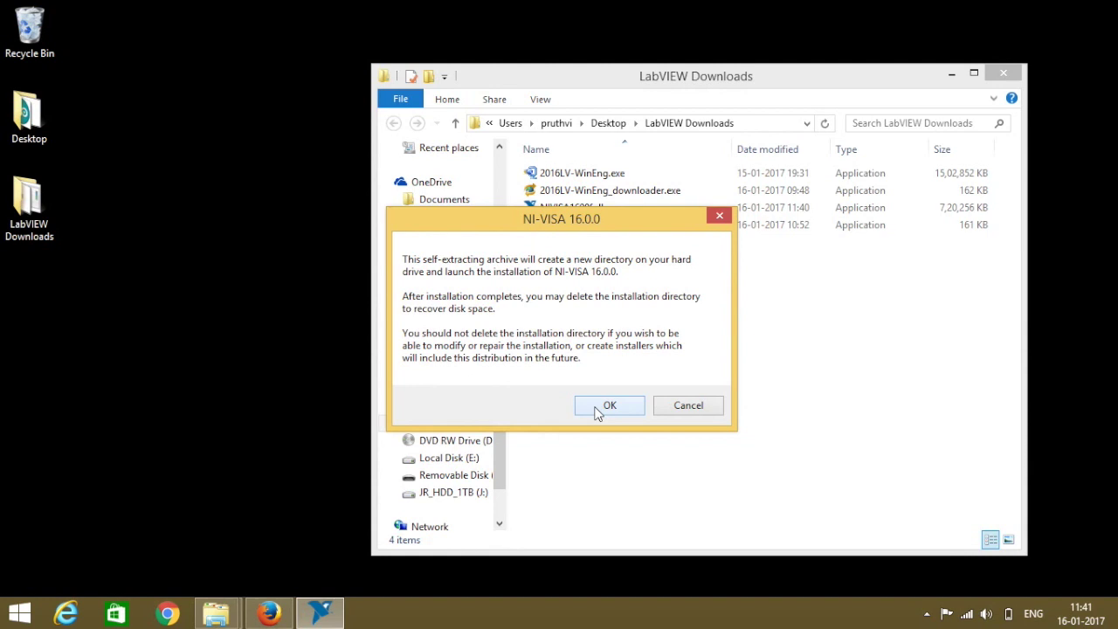
Unzip the 1042 NI-VISA 16.0 files to the default C: folder and allow the NI installer to run.
{"action": "left_click", "coordinate": [597, 407]}
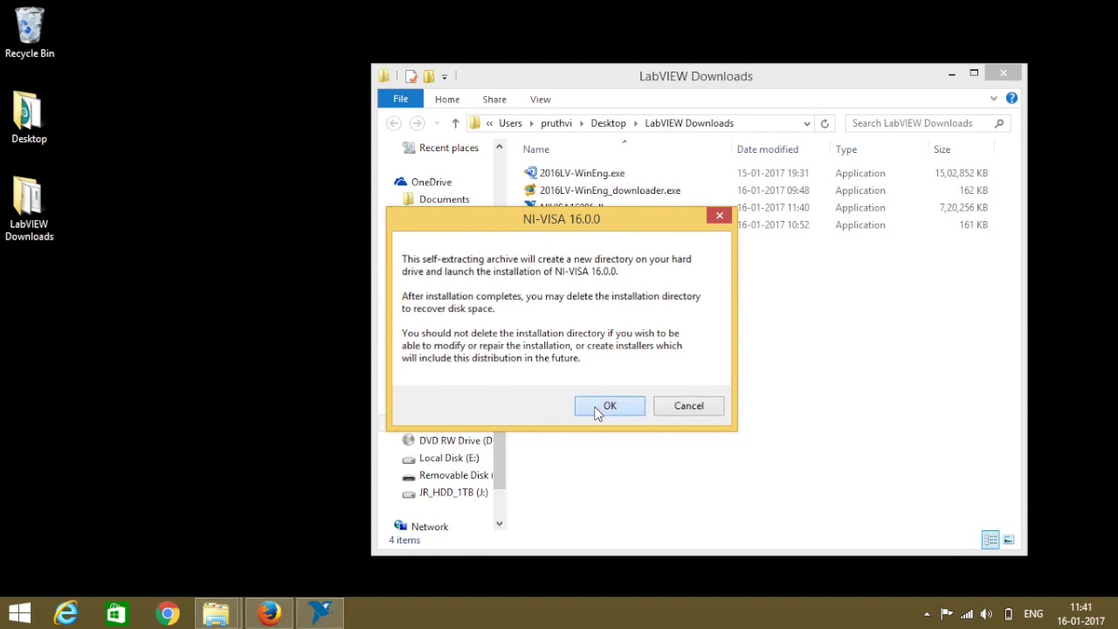
{"action": "left_click", "coordinate": [505, 313]}
{"action": "left_click_drag", "start_coordinate": [505, 313], "coordinate": [357, 307]}
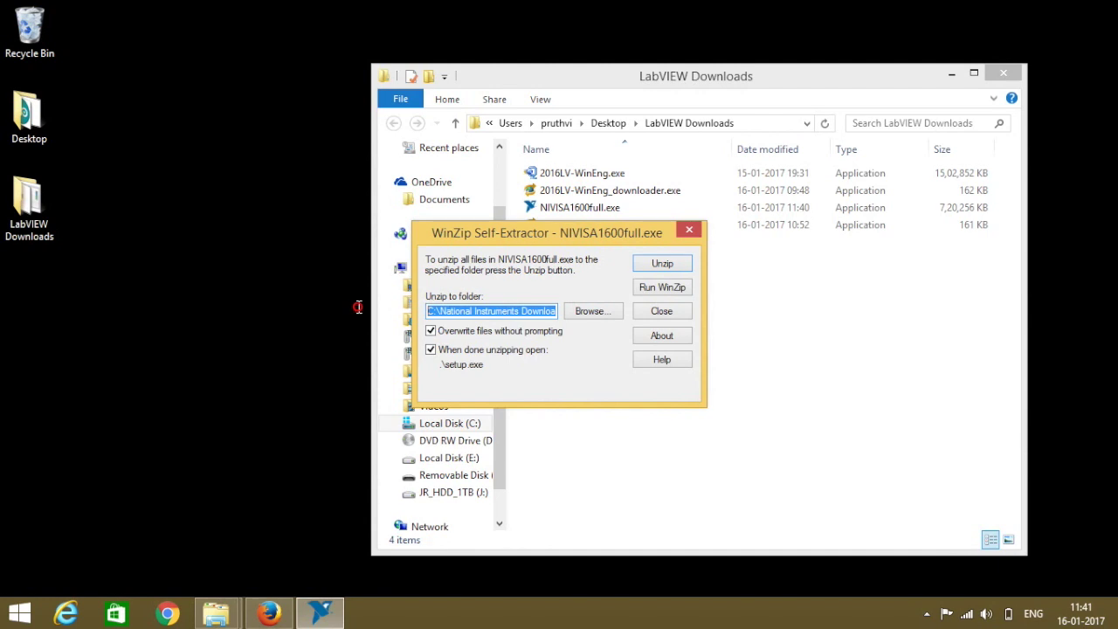
{"action": "left_click", "coordinate": [434, 311]}
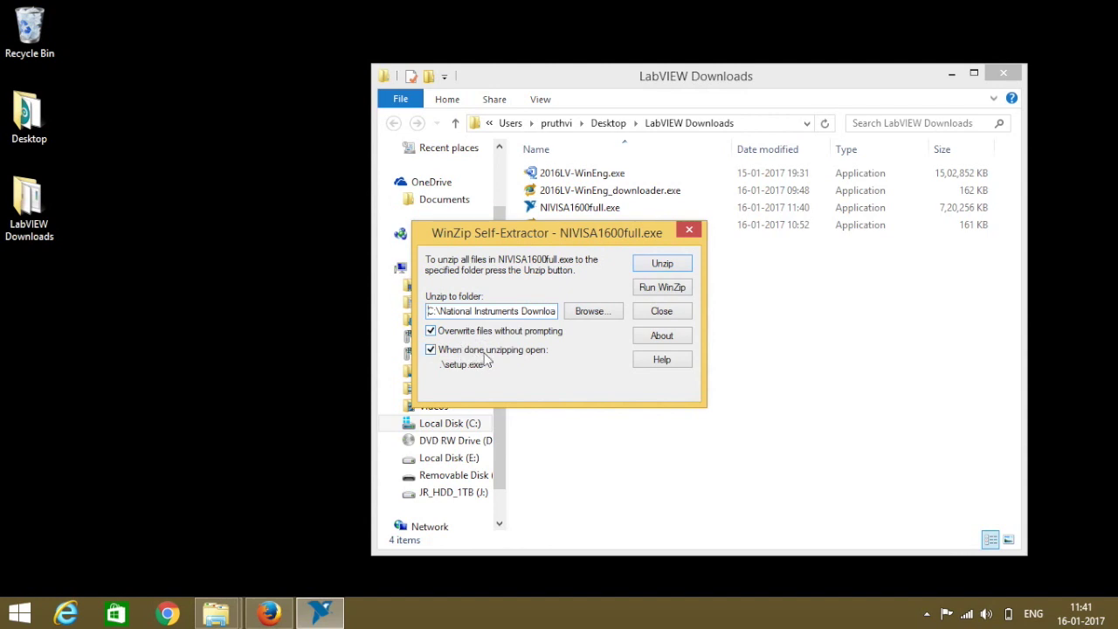
{"action": "left_click", "coordinate": [662, 263]}
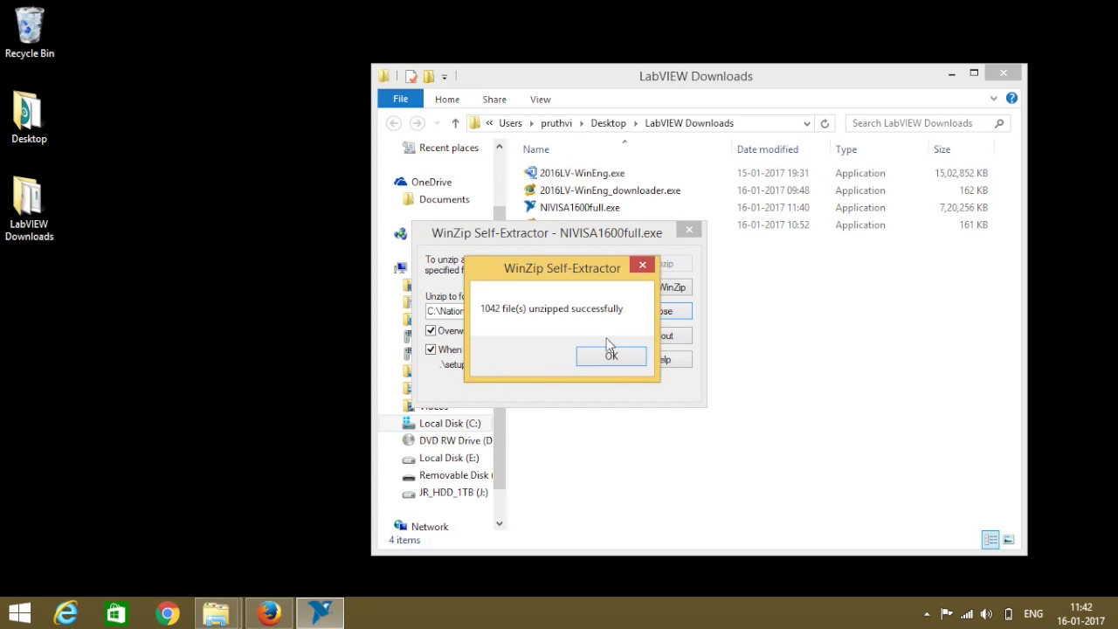
{"action": "left_click", "coordinate": [612, 358]}
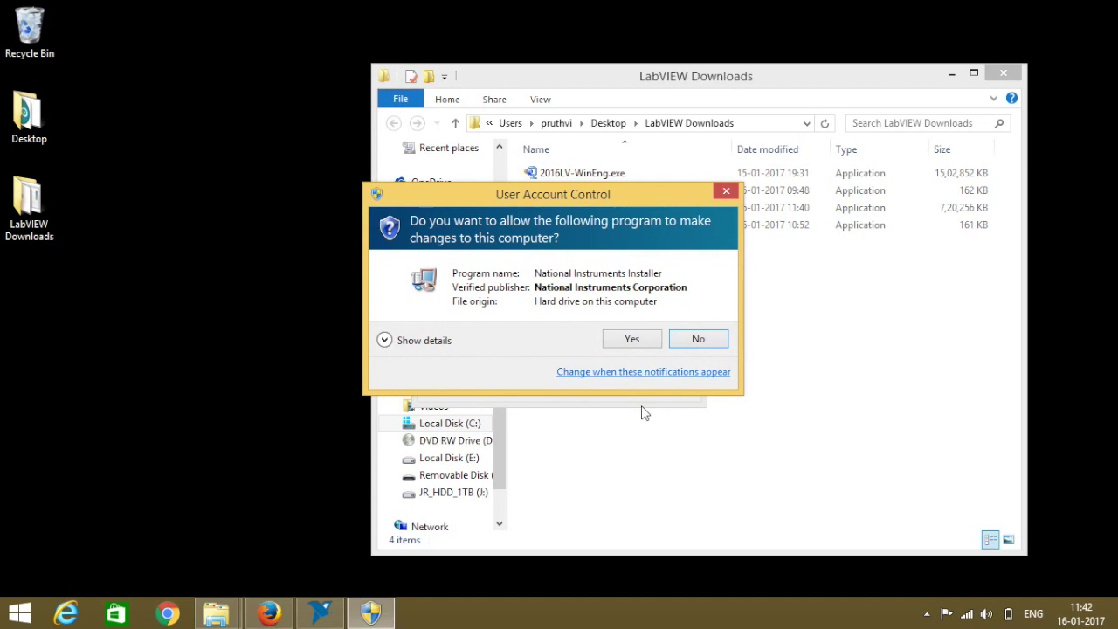
{"action": "left_click", "coordinate": [629, 340]}
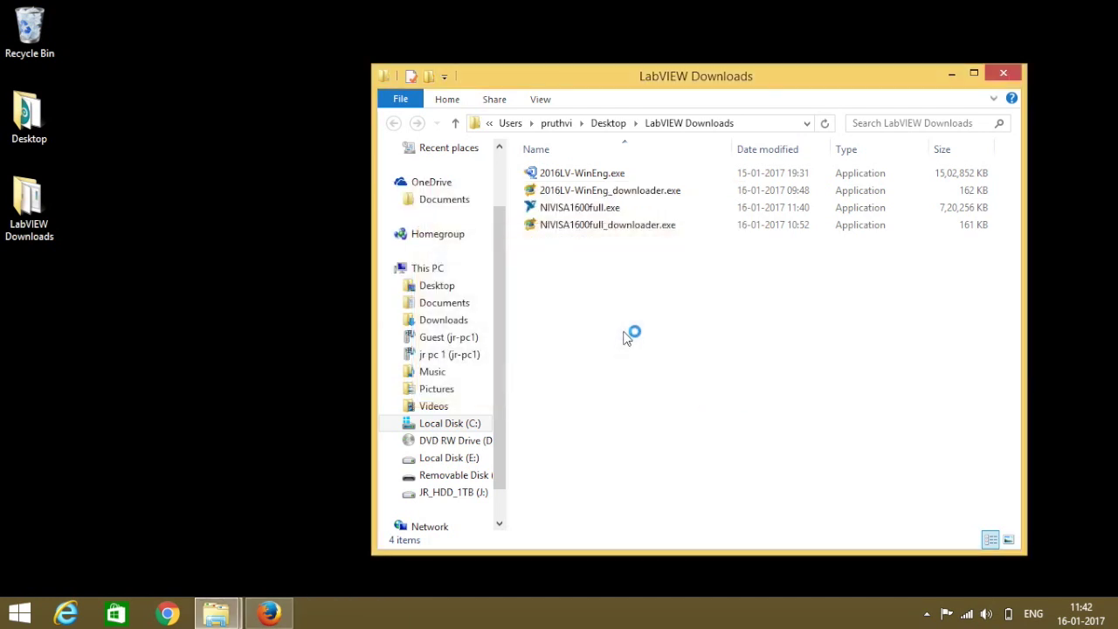
Install NI-VISA 16.0 with defaults, update-message search unchecked and licence accepted, then Finish.
{"action": "left_click", "coordinate": [1001, 74]}
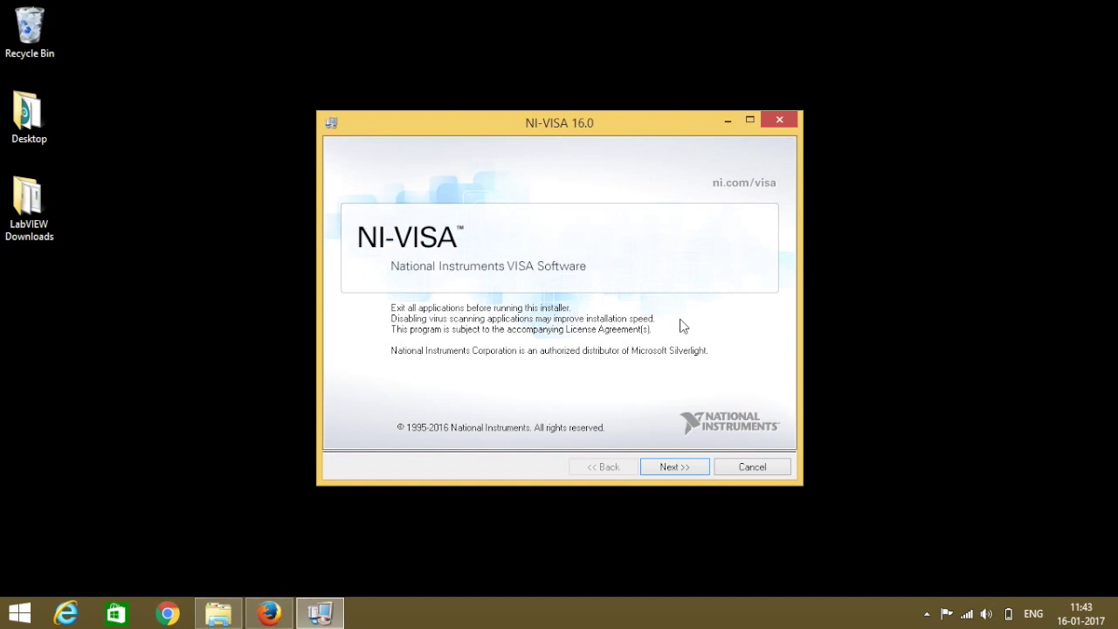
{"action": "left_click", "coordinate": [663, 472]}
{"action": "left_click", "coordinate": [666, 470]}
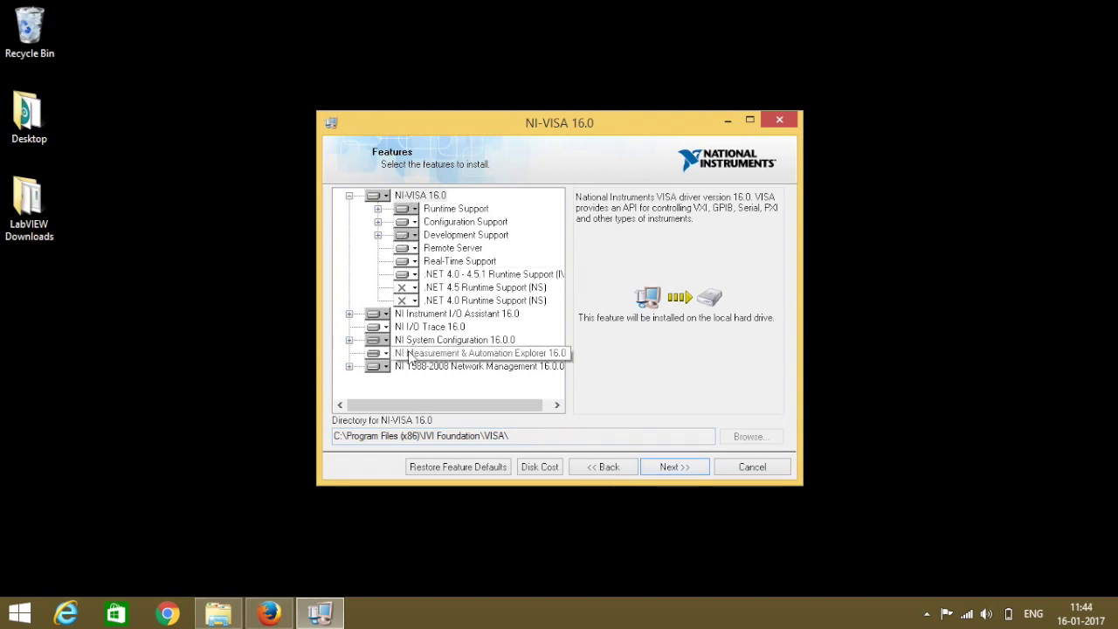
{"action": "left_click", "coordinate": [669, 468]}
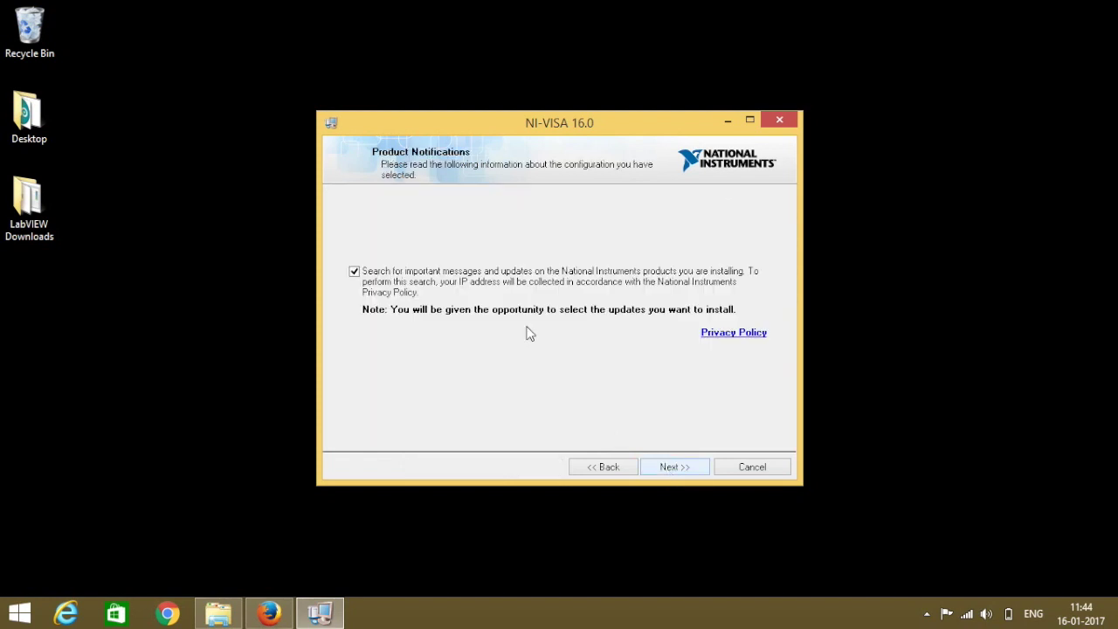
{"action": "left_click", "coordinate": [382, 271]}
{"action": "left_click", "coordinate": [685, 468]}
{"action": "left_click", "coordinate": [605, 416]}
{"action": "left_click", "coordinate": [666, 470]}
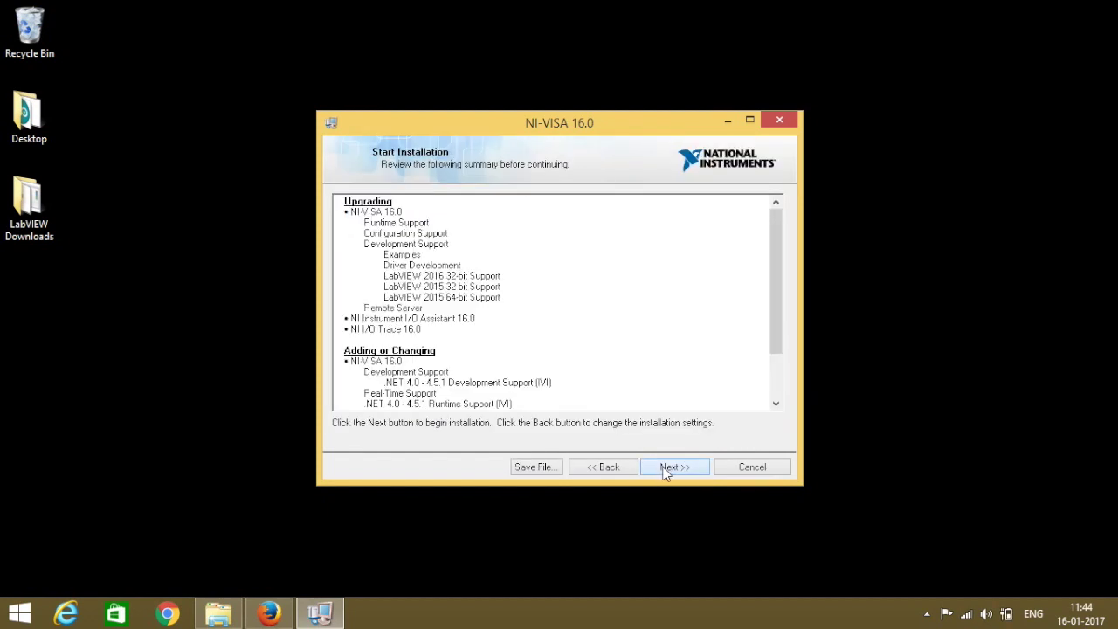
{"action": "left_click", "coordinate": [667, 470]}
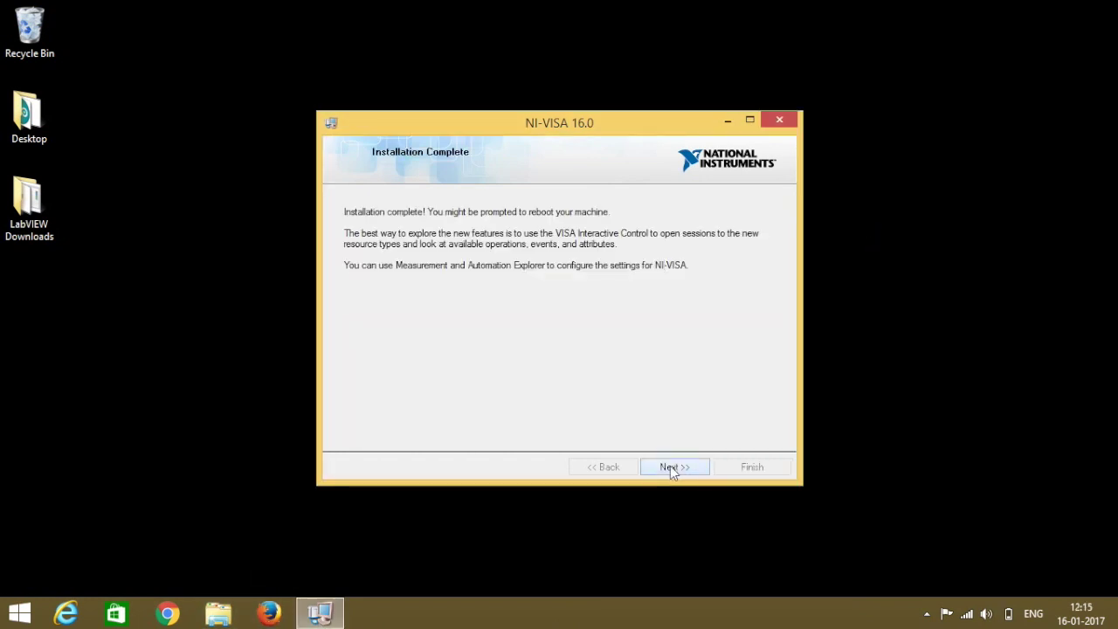
{"action": "left_click", "coordinate": [670, 467]}
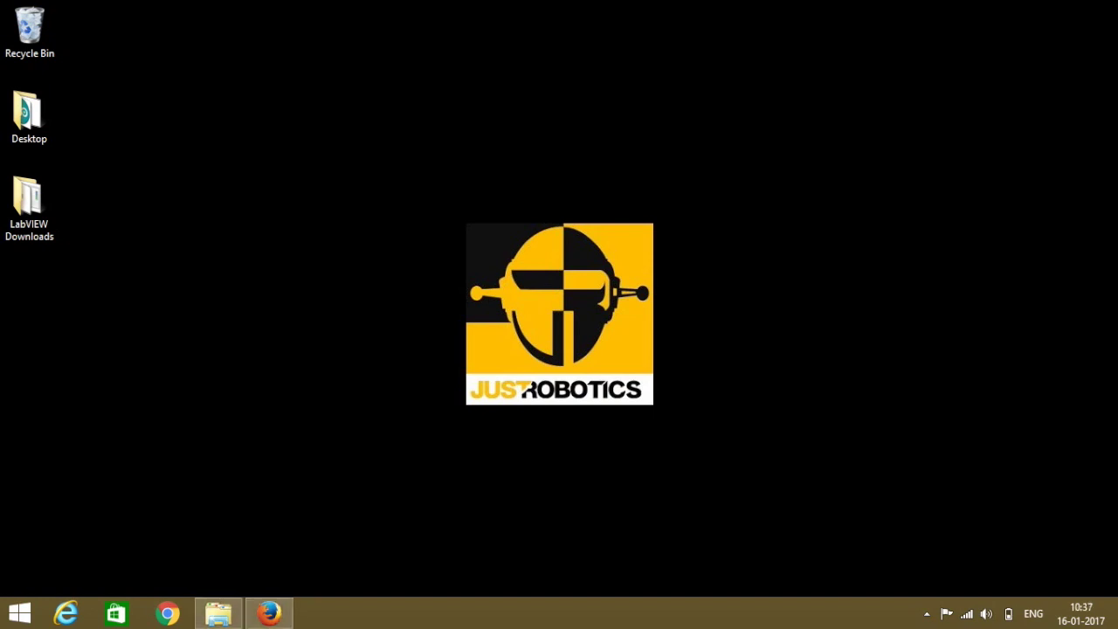
Search the Start screen for 'vi package' and launch JKI VI Package Manager.
{"action": "key", "text": "super"}
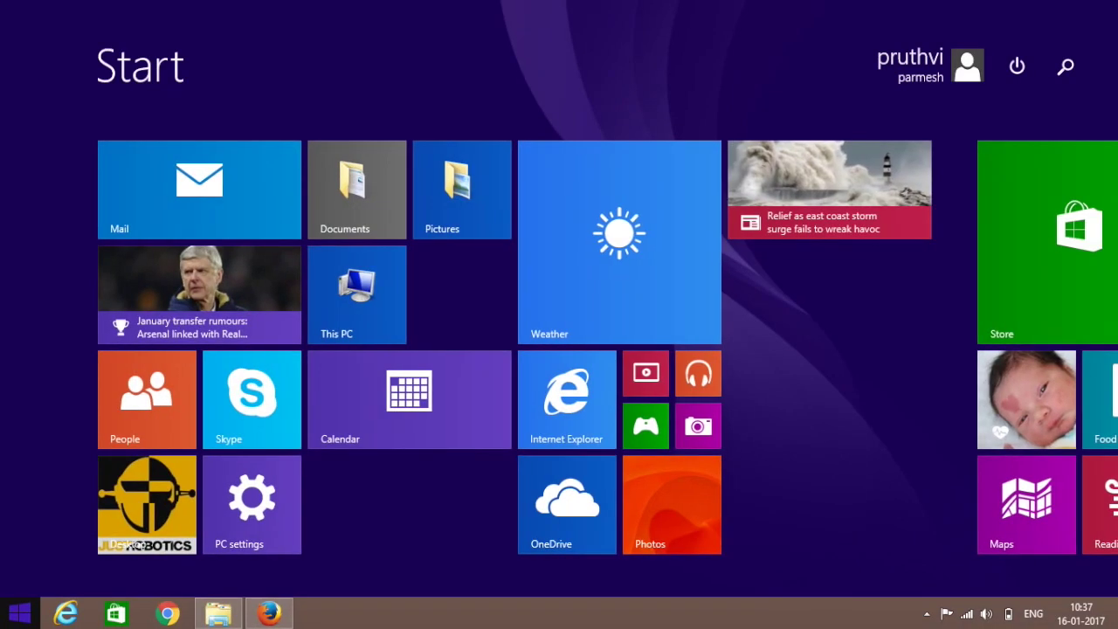
{"action": "left_click", "coordinate": [1066, 66]}
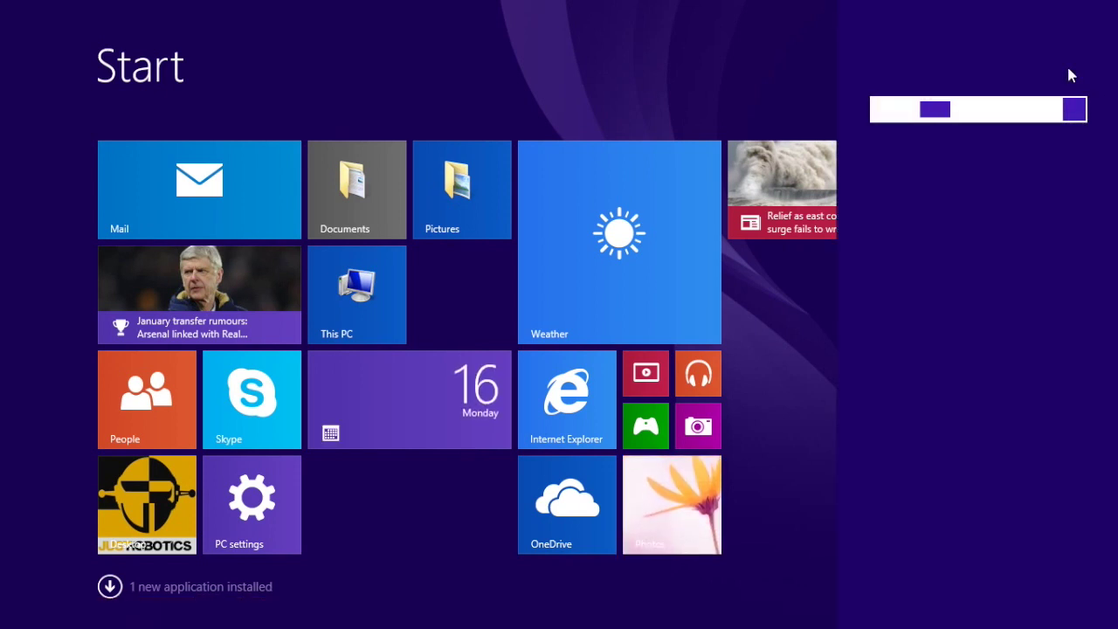
{"action": "type", "text": "vi package Manager"}
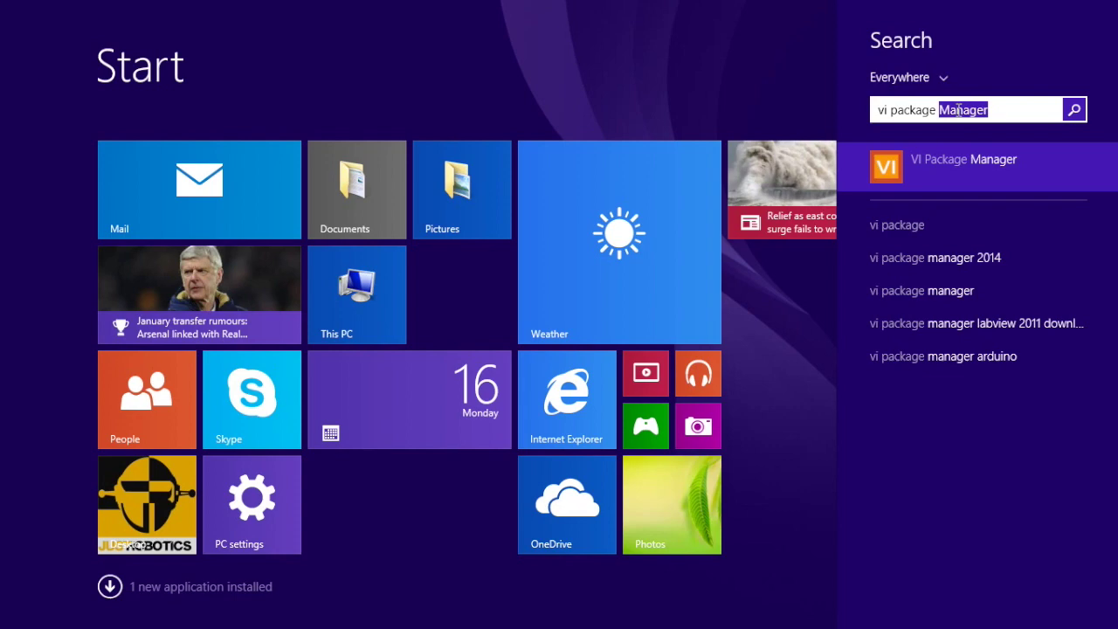
{"action": "left_click", "coordinate": [974, 172]}
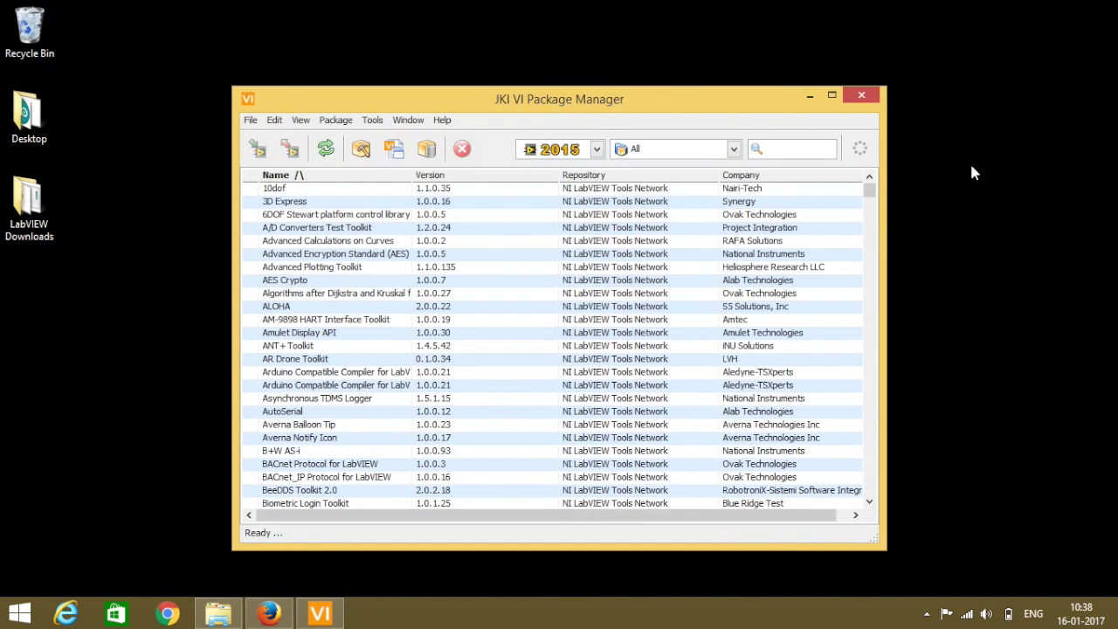
Set the VI Package Manager target LabVIEW version to 2016.
{"action": "left_click", "coordinate": [597, 150]}
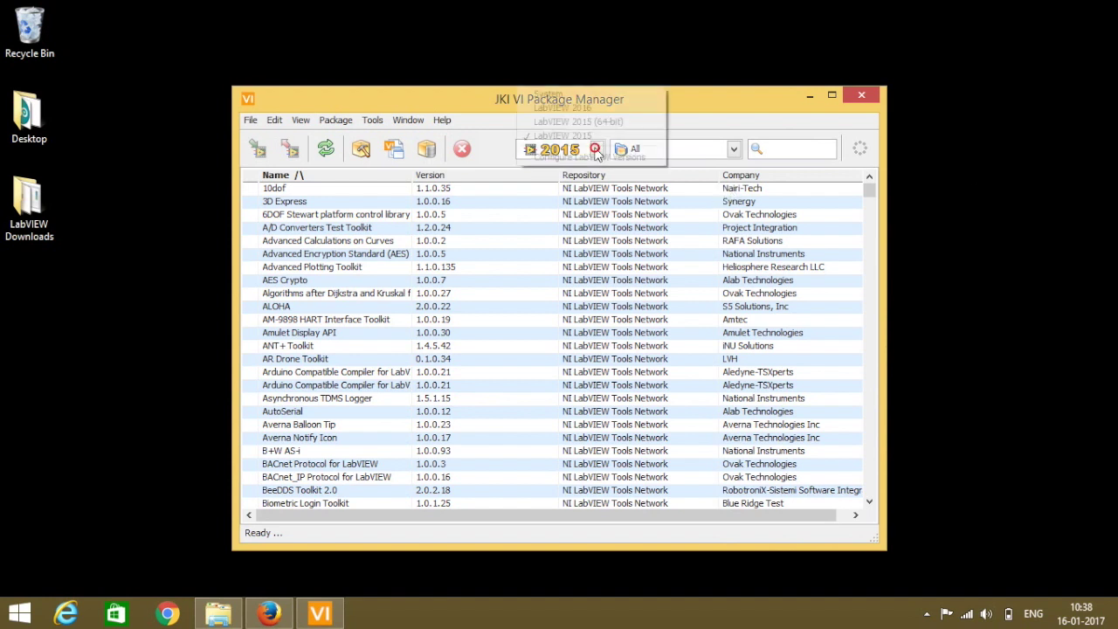
{"action": "left_click", "coordinate": [567, 107]}
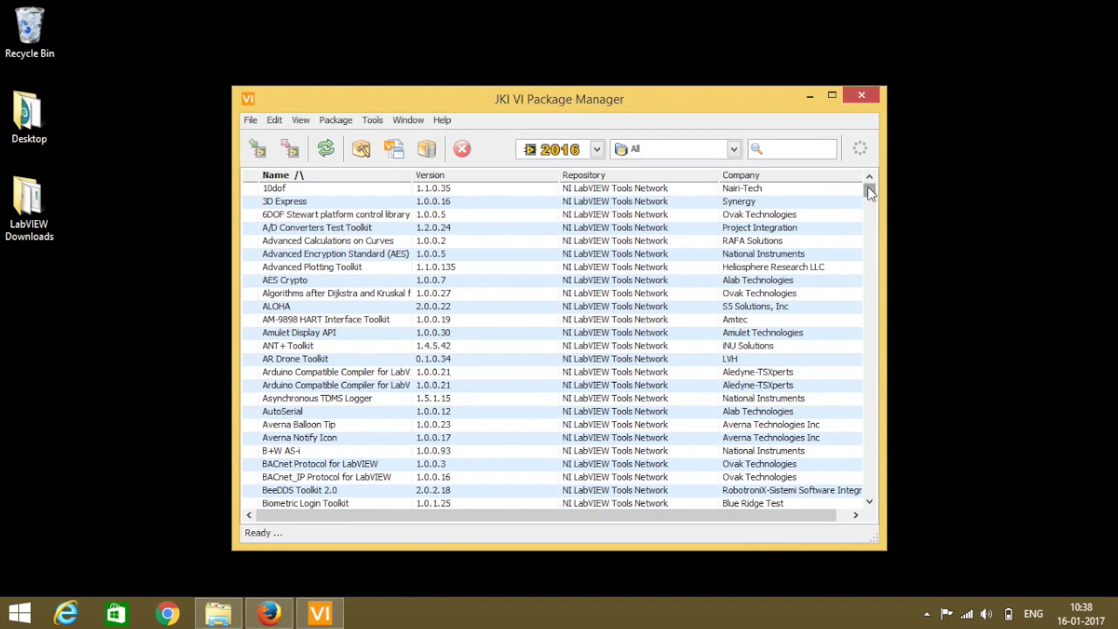
{"action": "left_click", "coordinate": [303, 417]}
Filter the package list by 'arduino' and select Digilent LINX.
{"action": "left_click", "coordinate": [784, 152]}
{"action": "type", "text": "arduino"}
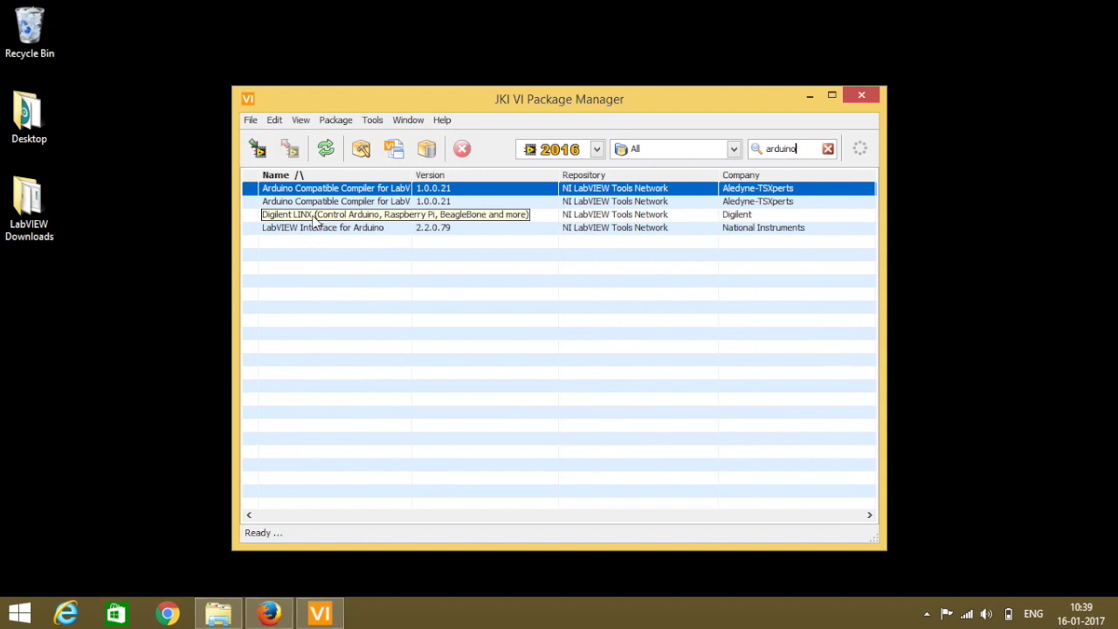
{"action": "left_click", "coordinate": [306, 216]}
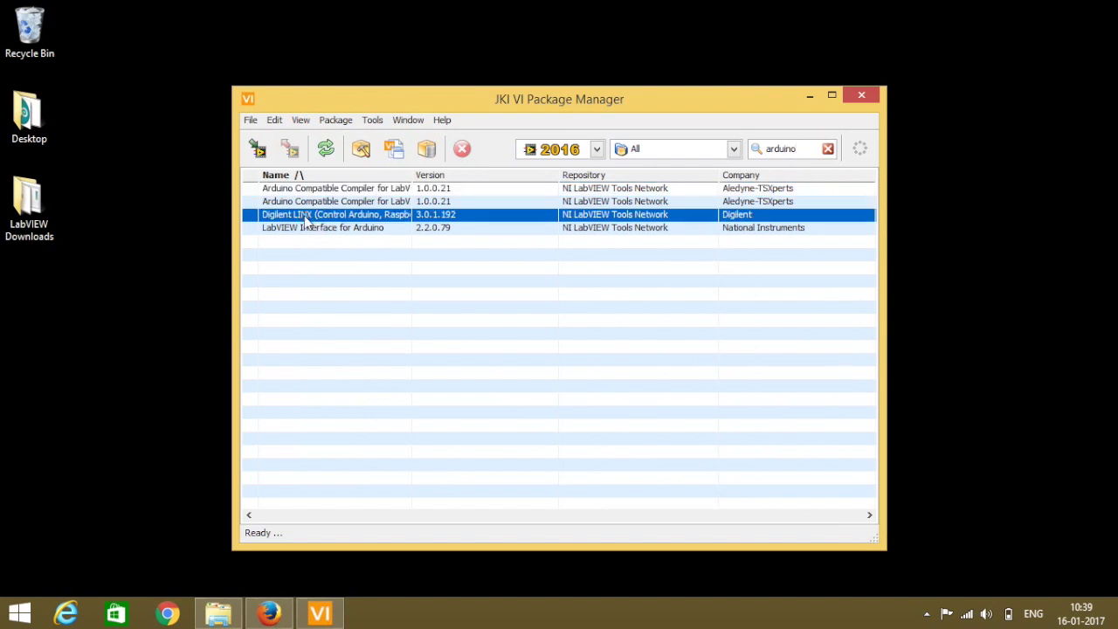
Install Digilent LINX and confirm adding its MakerHub Toolbox dependency.
{"action": "left_click", "coordinate": [258, 151]}
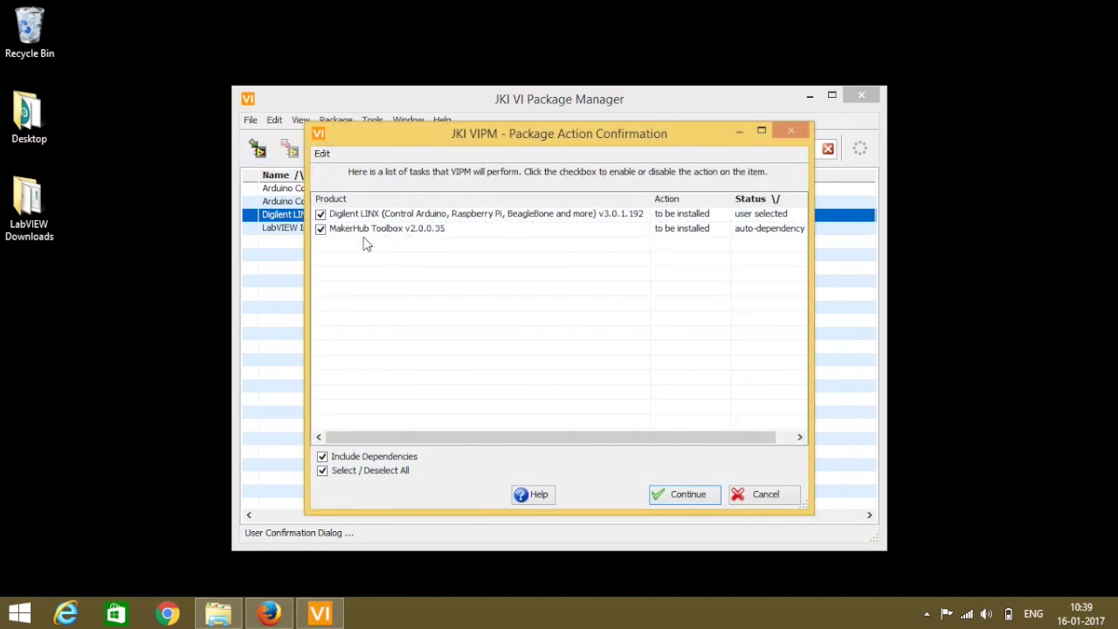
{"action": "left_click", "coordinate": [682, 494]}
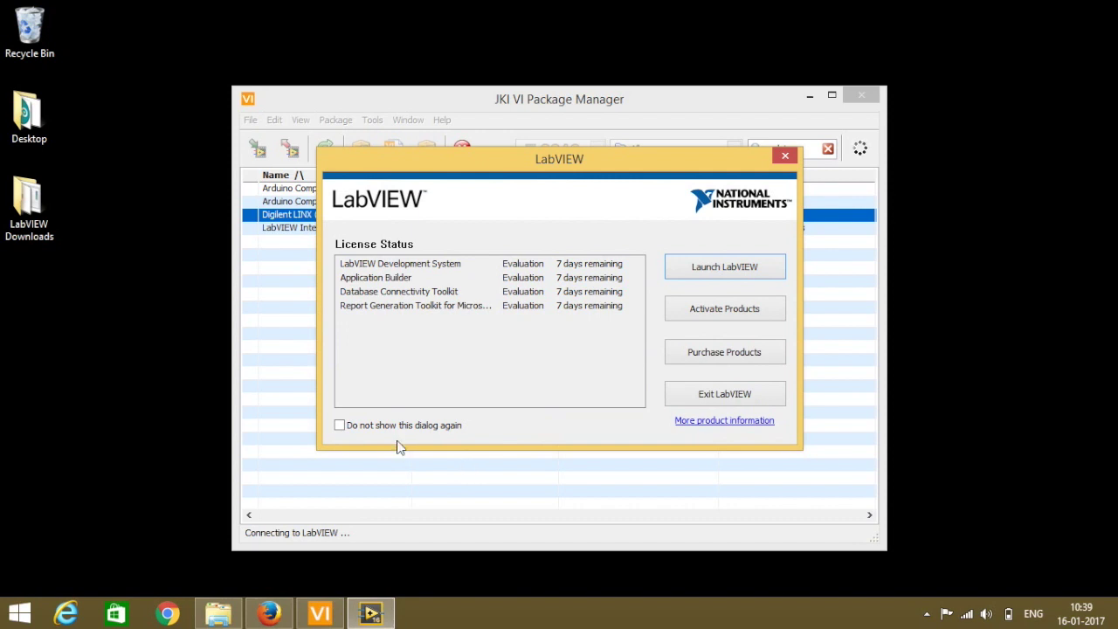
Launch LabVIEW 2016 without extending the evaluation, allow it through the firewall, and close the Welcome window.
{"action": "left_click", "coordinate": [712, 269]}
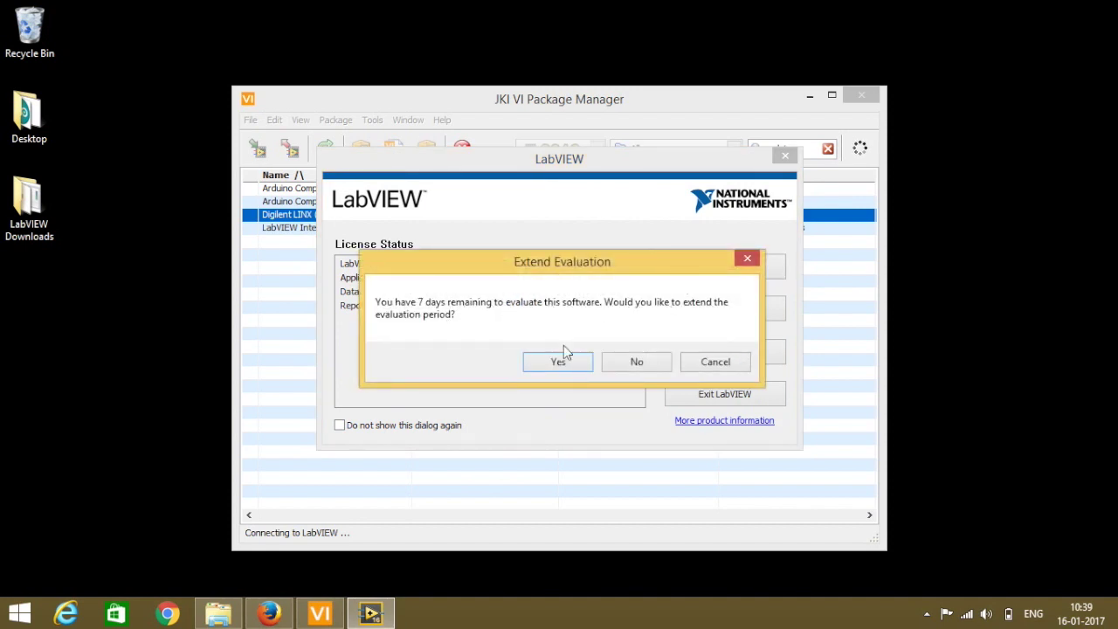
{"action": "left_click", "coordinate": [616, 361]}
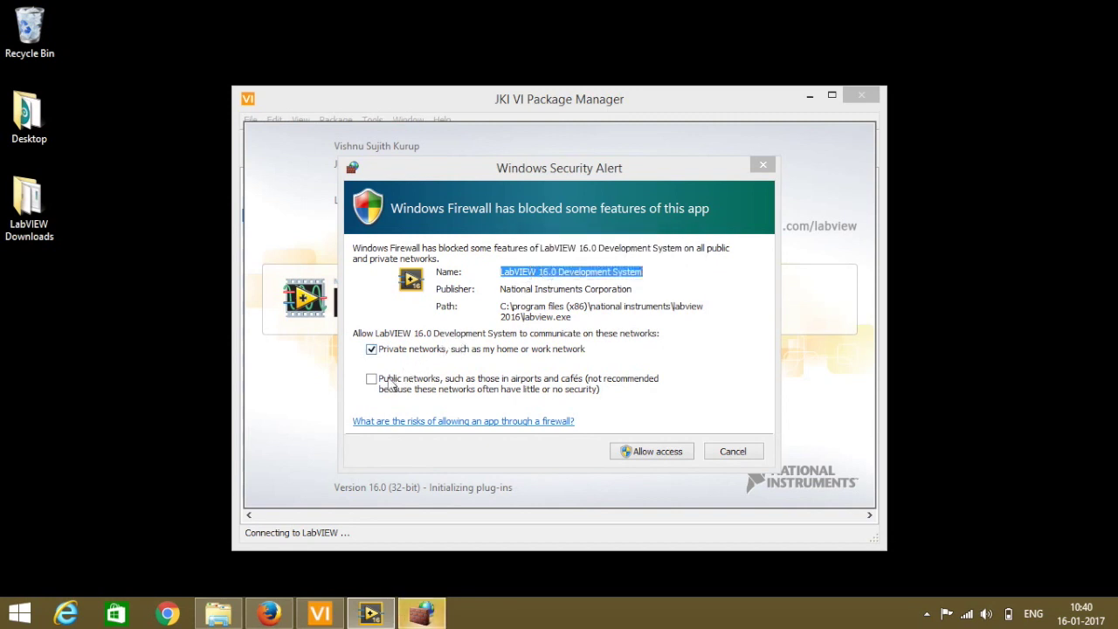
{"action": "left_click", "coordinate": [643, 452]}
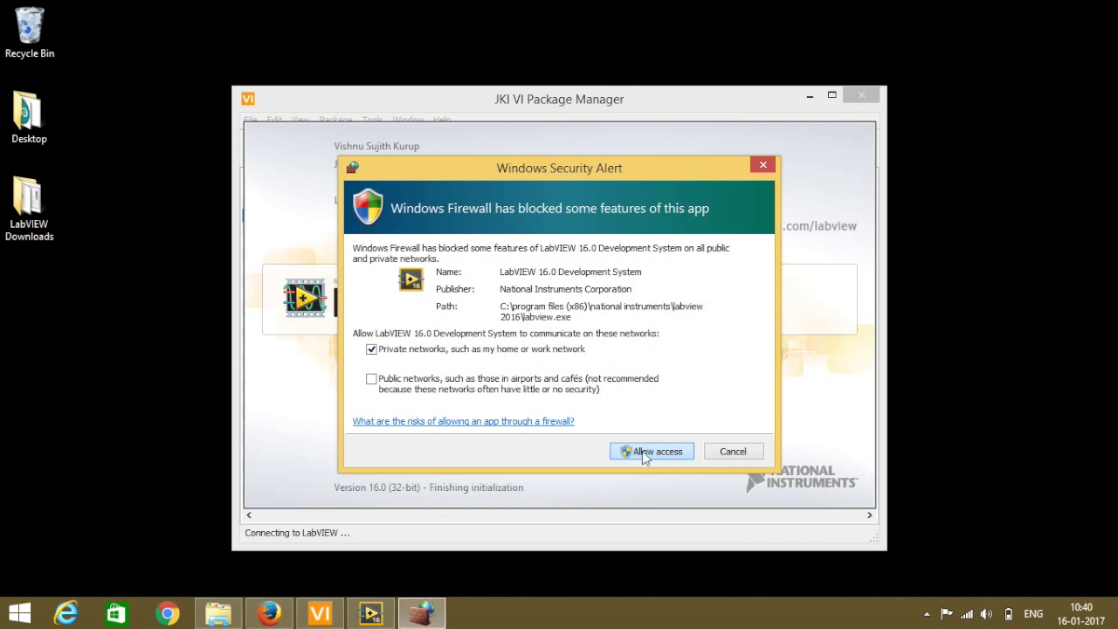
{"action": "left_click", "coordinate": [650, 451]}
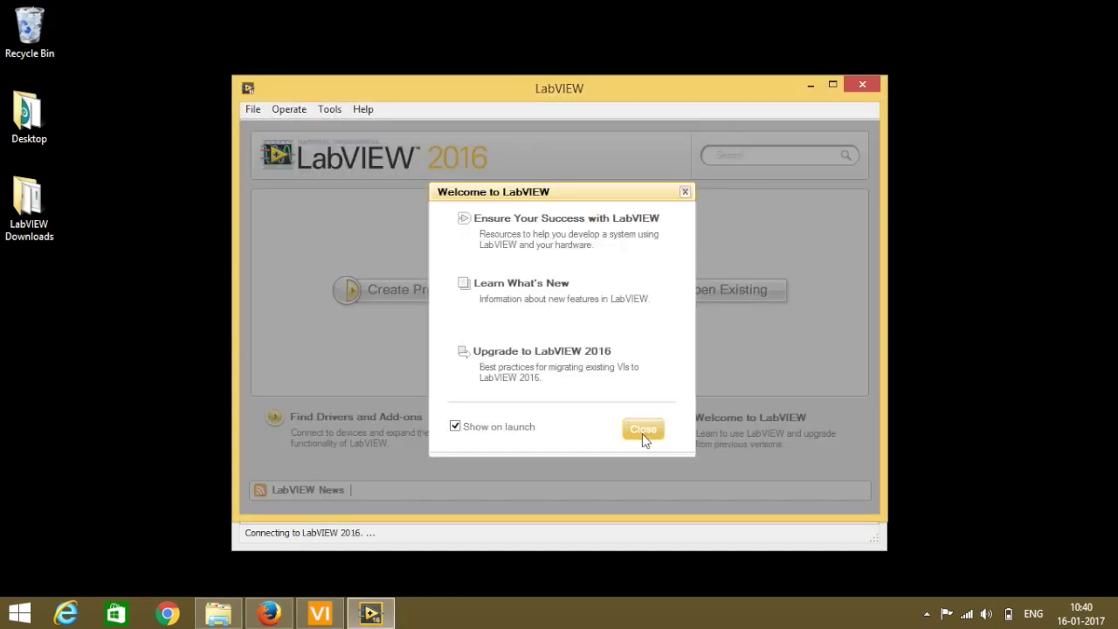
{"action": "left_click", "coordinate": [643, 430]}
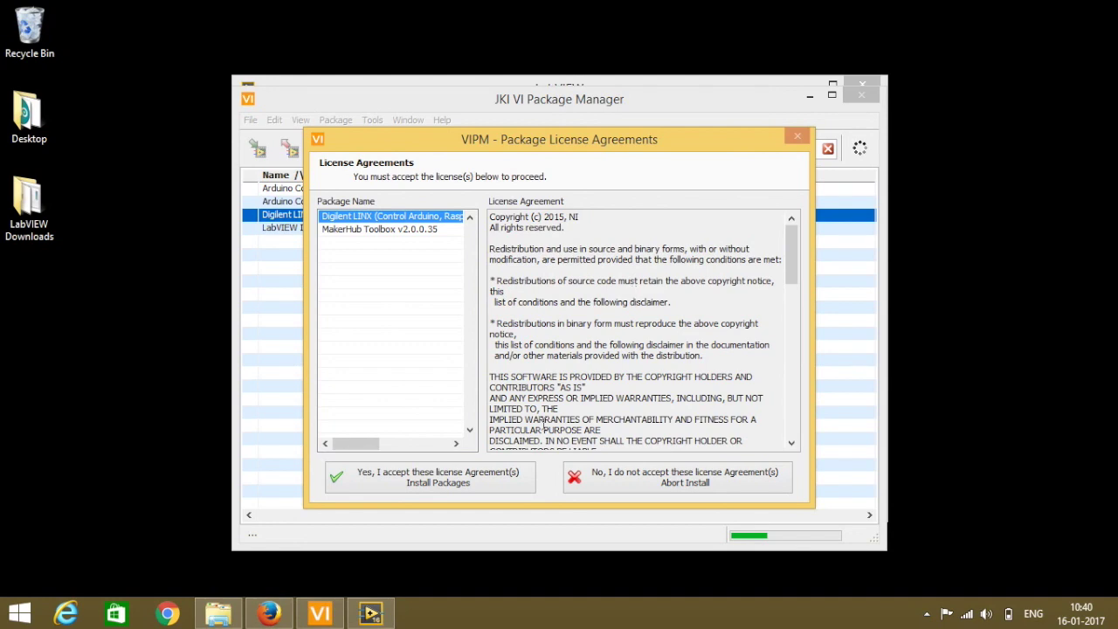
Accept the licences to install Digilent LINX 3.0.1.192 and MakerHub Toolbox 2.0.0.35, then finish.
{"action": "left_click", "coordinate": [430, 481]}
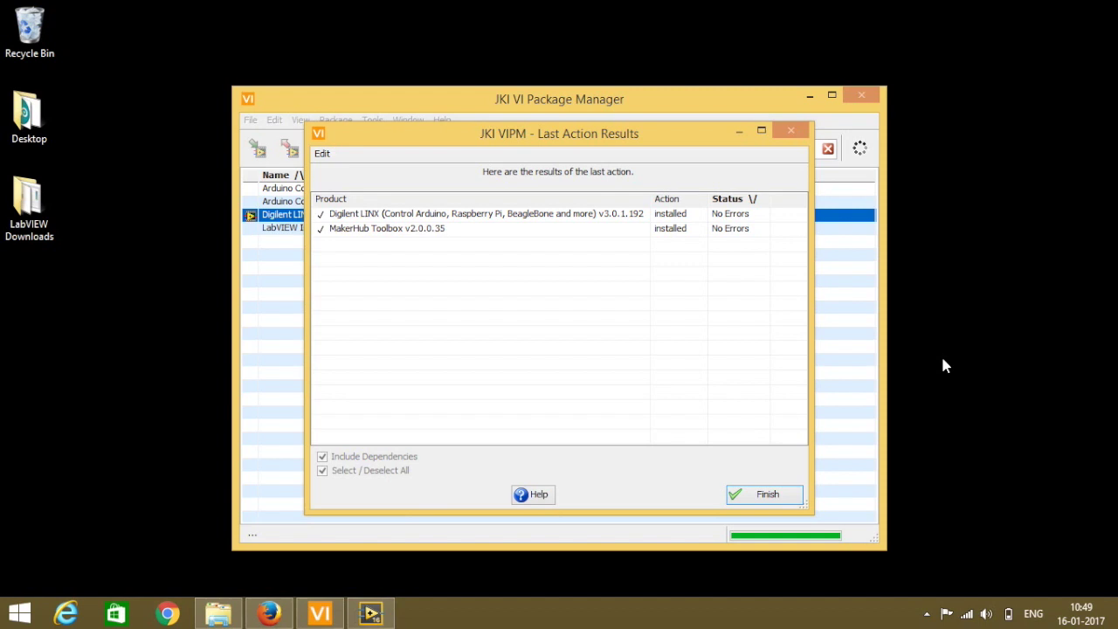
{"action": "left_click", "coordinate": [767, 494]}
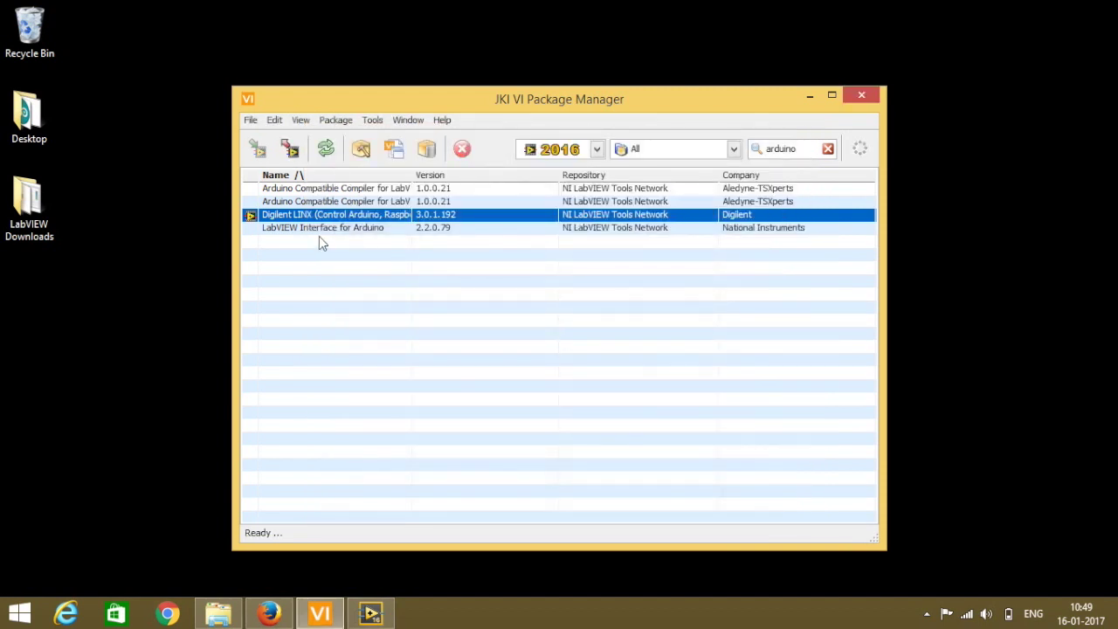
Install the LabVIEW Interface for Arduino 2.2.0.79 package and finish the installation summary.
{"action": "left_click", "coordinate": [277, 228]}
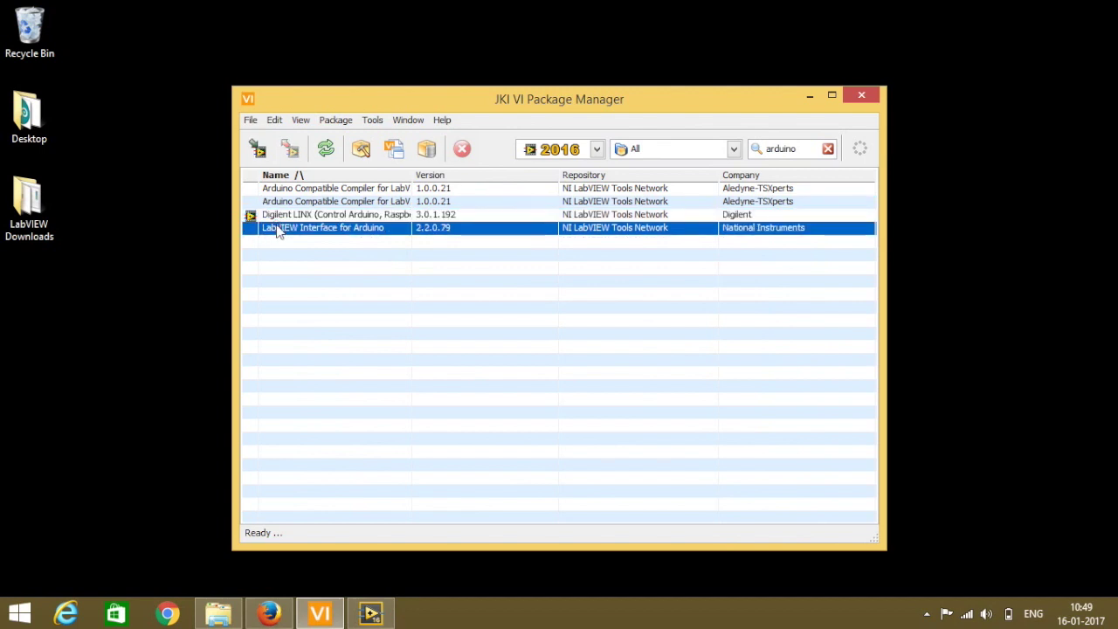
{"action": "left_click", "coordinate": [260, 151]}
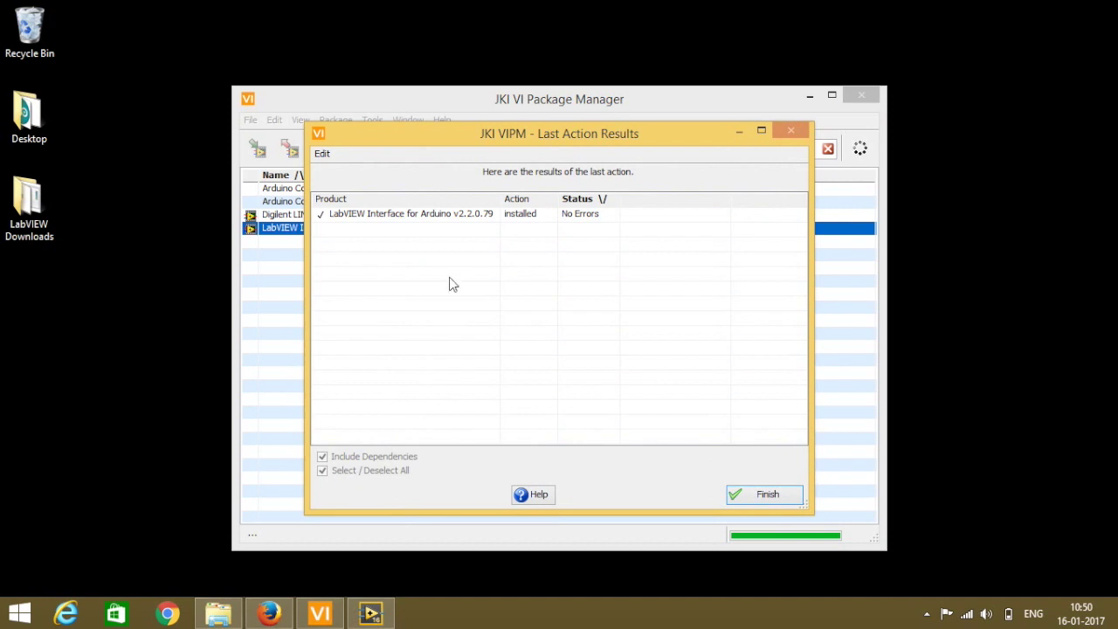
{"action": "left_click", "coordinate": [765, 494]}
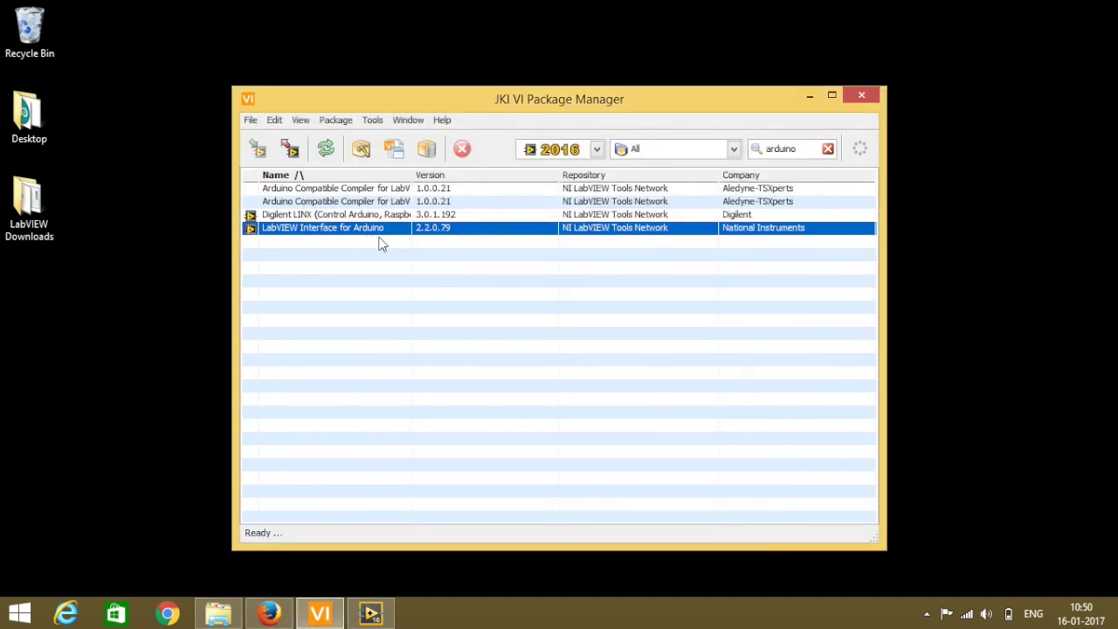
Clear the arduino search filter, browse the full package list, and close VI Package Manager.
{"action": "left_click", "coordinate": [827, 149]}
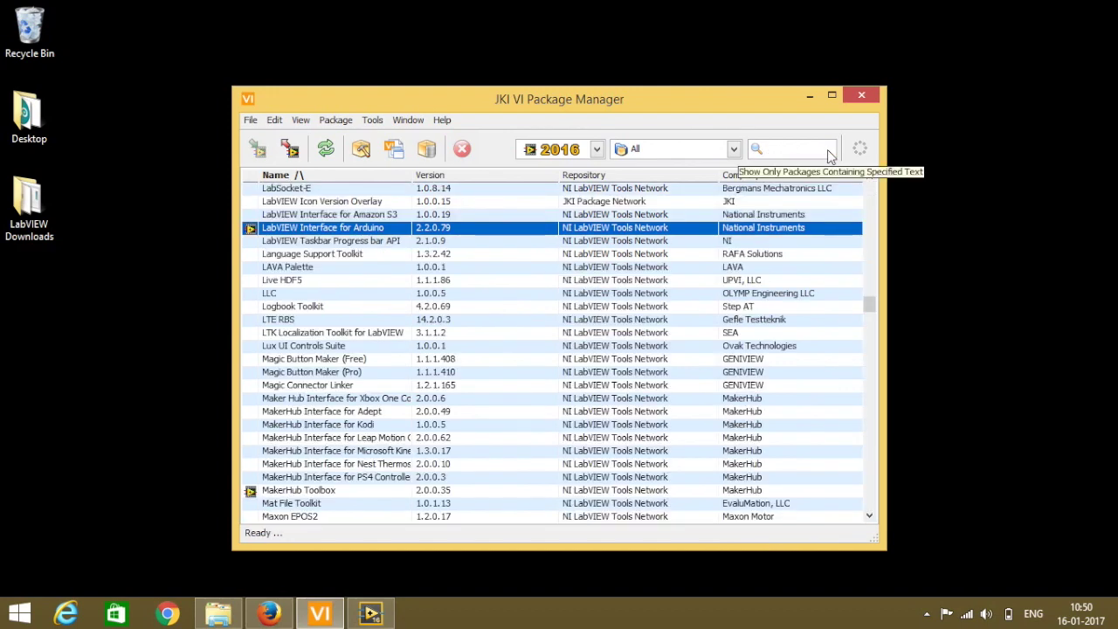
{"action": "left_click_drag", "start_coordinate": [870, 303], "coordinate": [878, 507]}
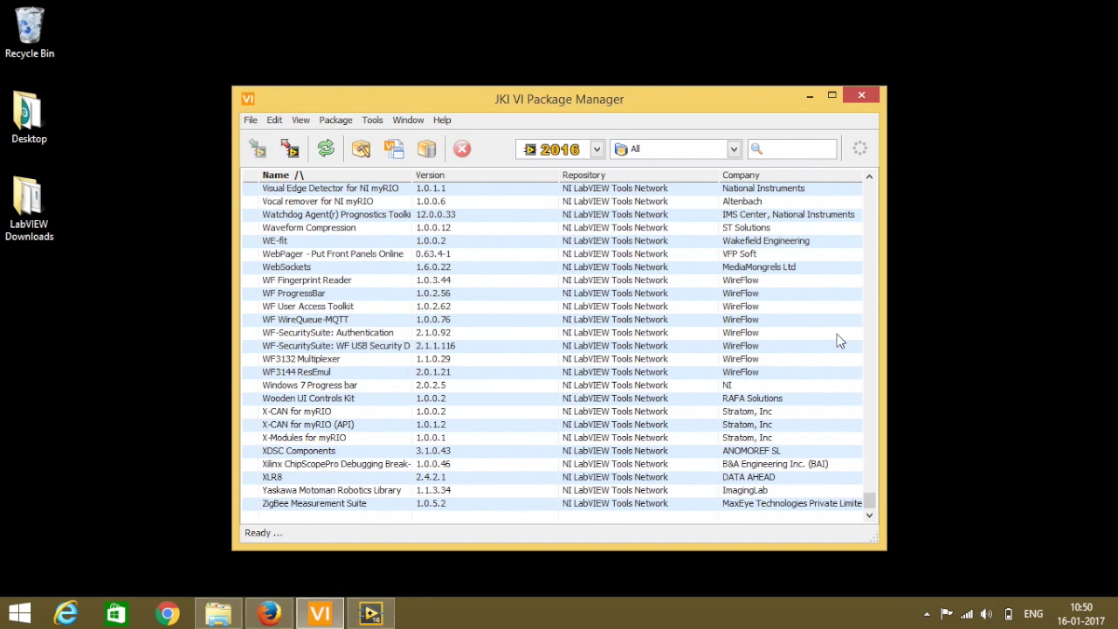
{"action": "left_click", "coordinate": [860, 96]}
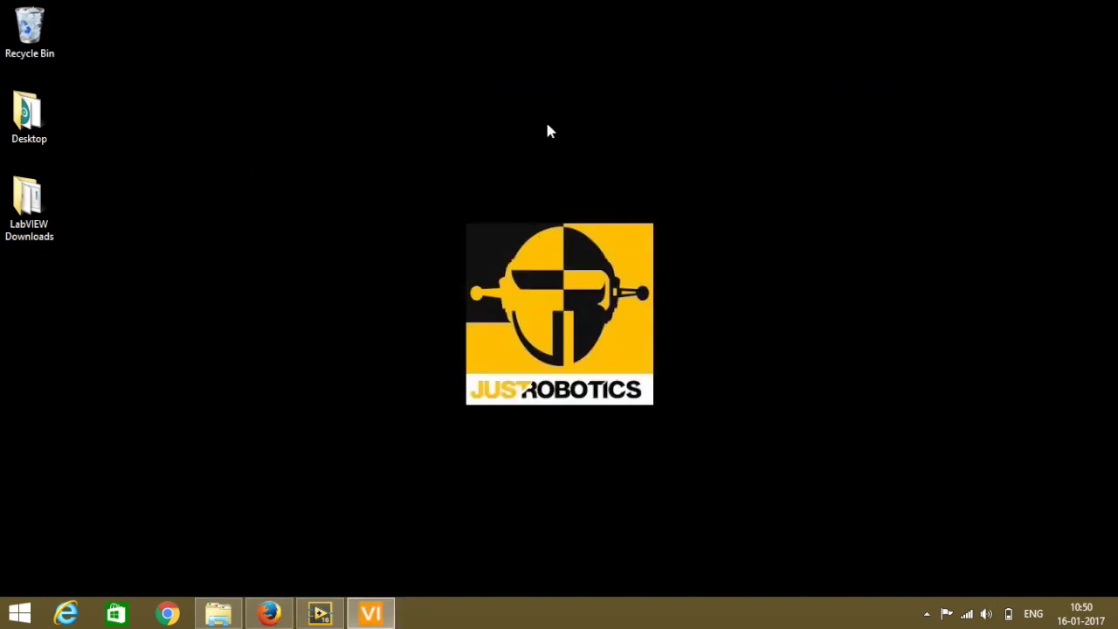